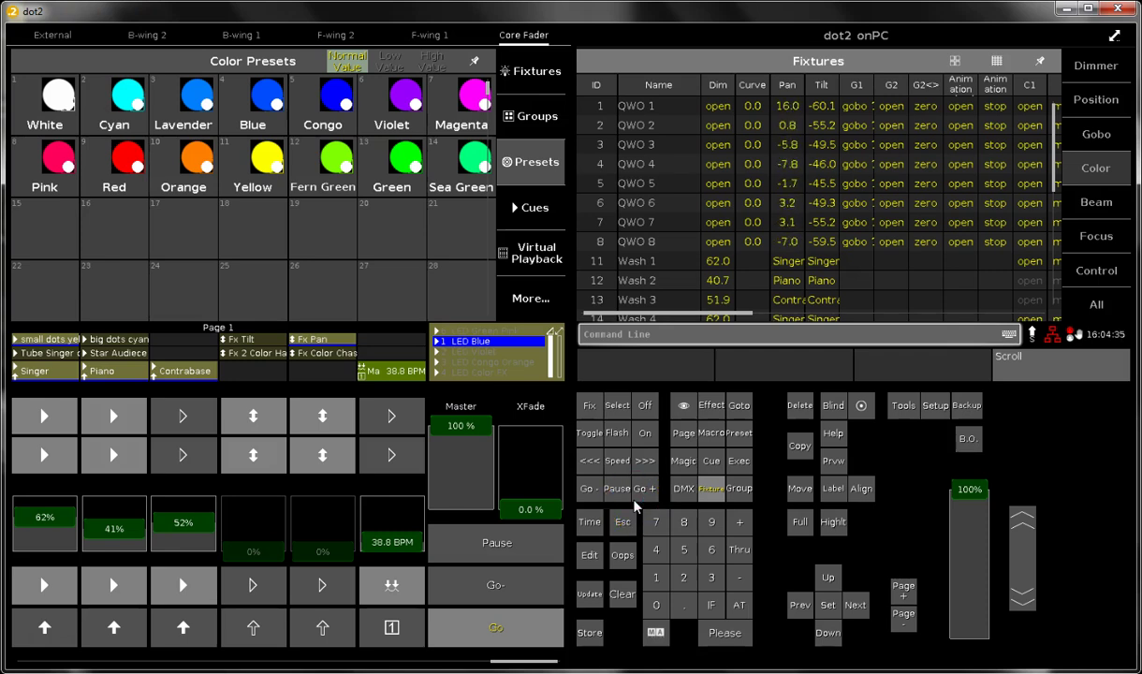
Show the executor numbers on the core faders and the virtual playbacks, and switch back to the executor names.
left_click(633, 575)
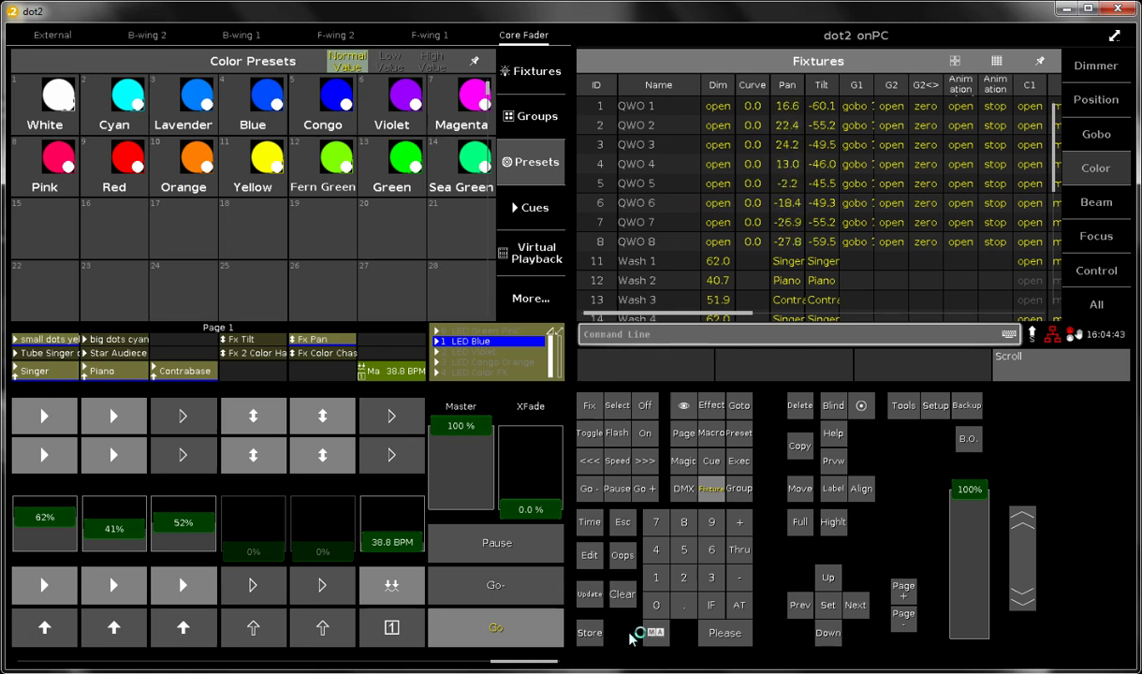
left_click(655, 633)
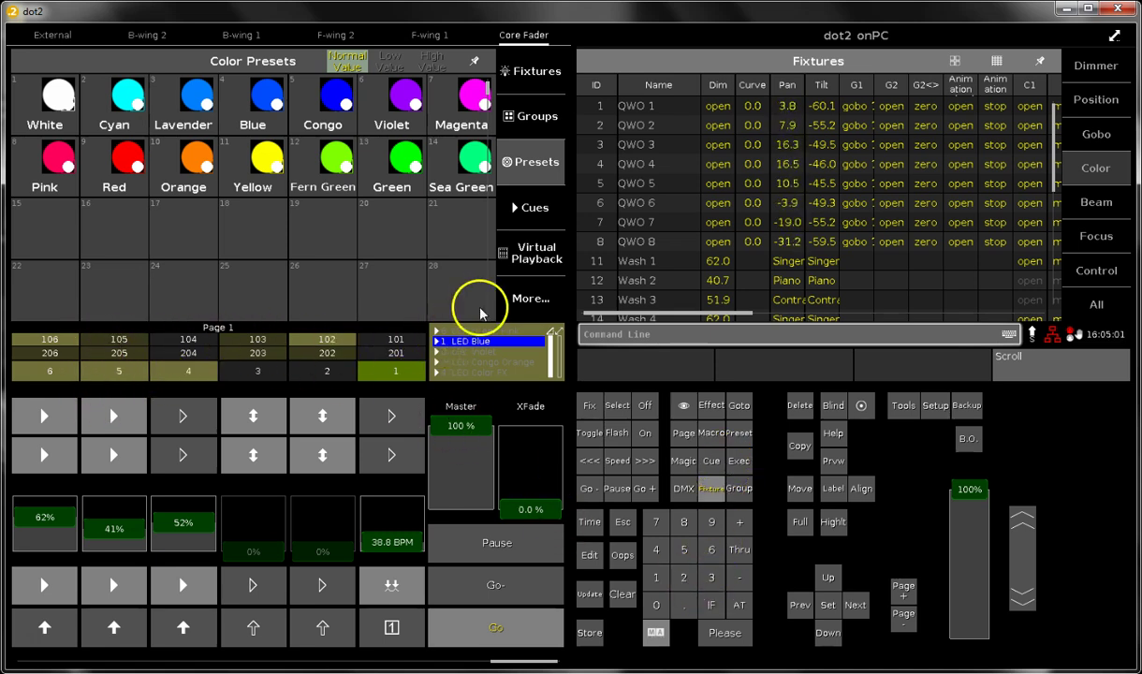
left_click(527, 258)
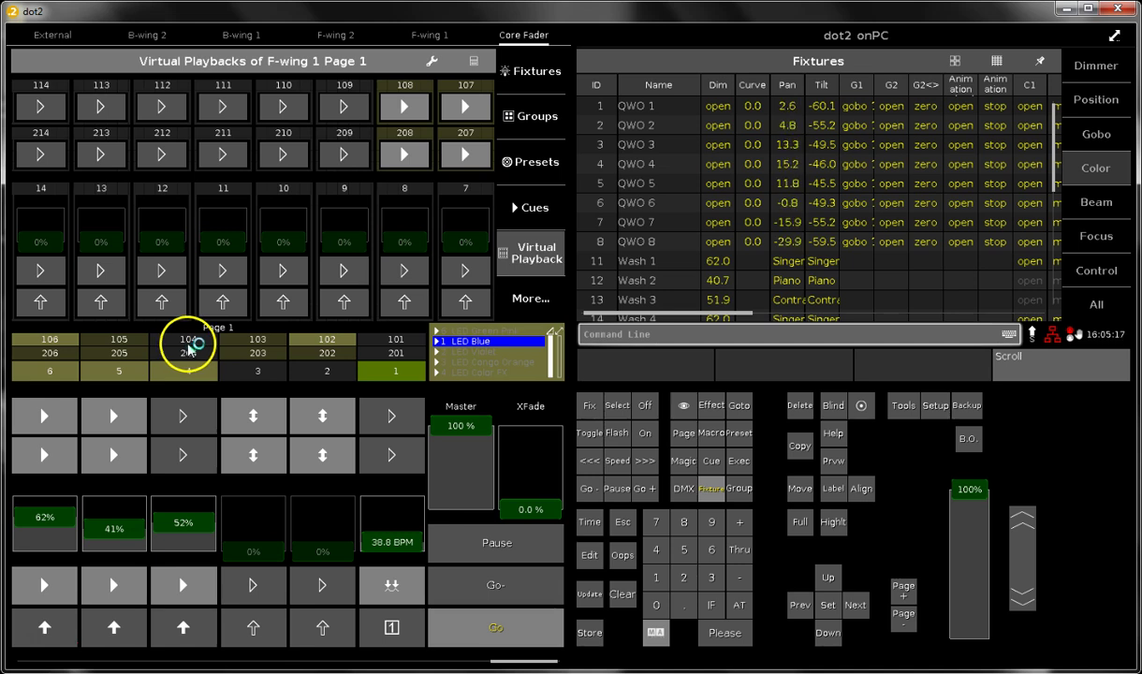
left_click(666, 633)
left_click(659, 635)
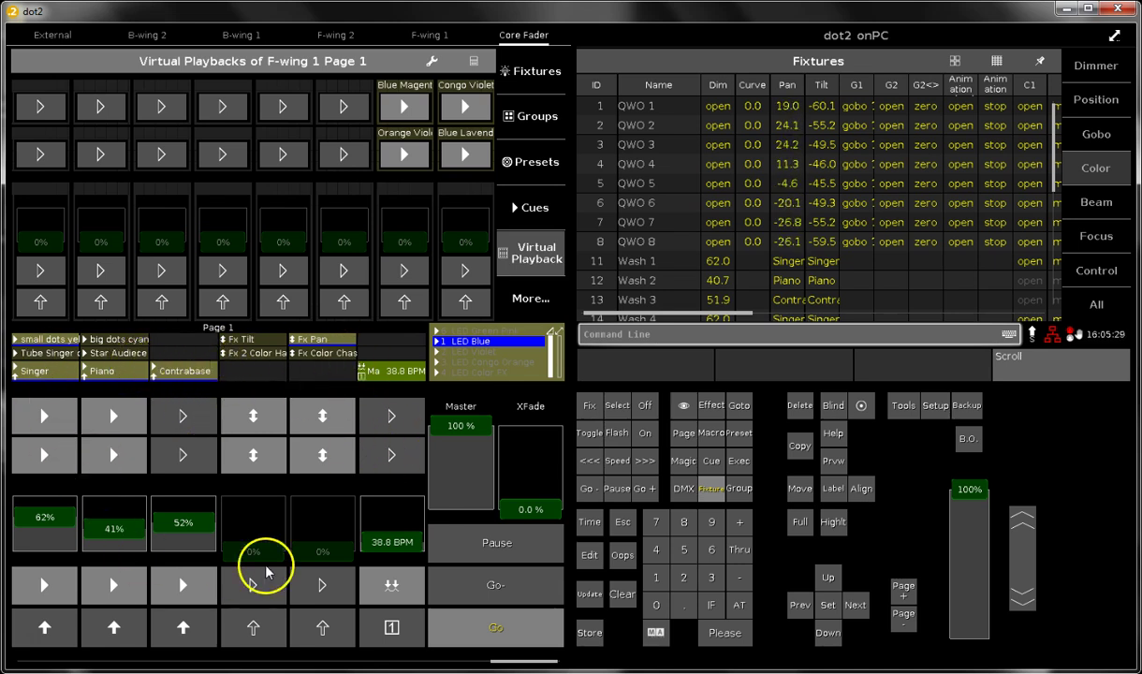
Turn everything off at once, covering all executors, special masters and the programmer.
left_click(656, 633)
left_click(645, 406)
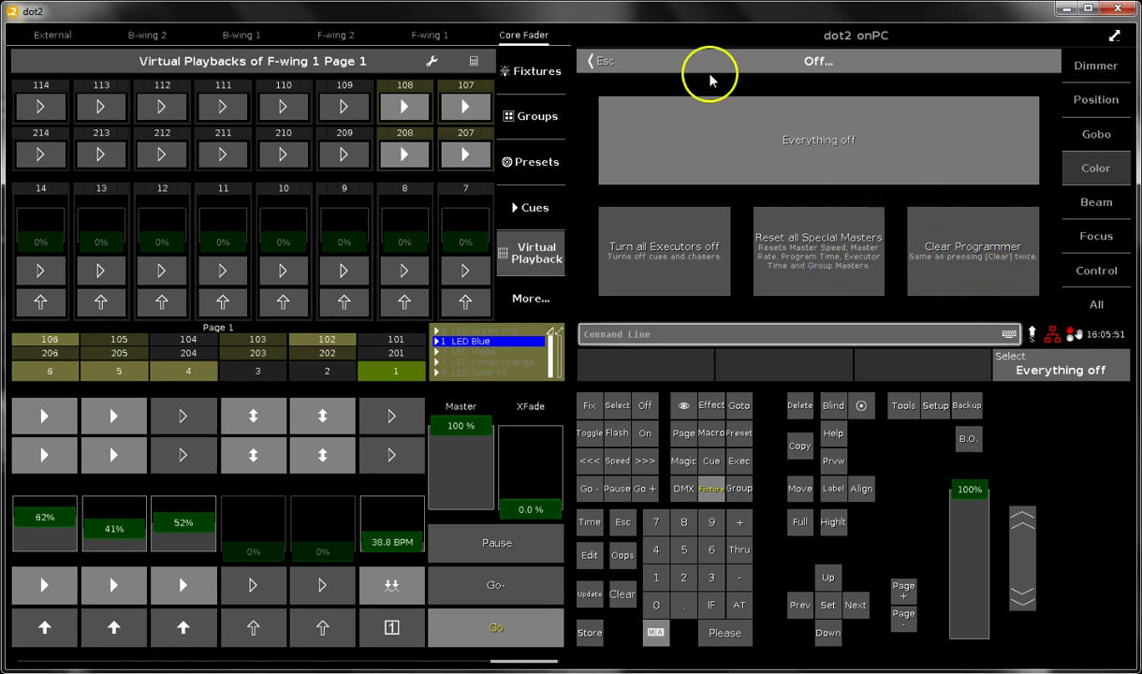
left_click(817, 134)
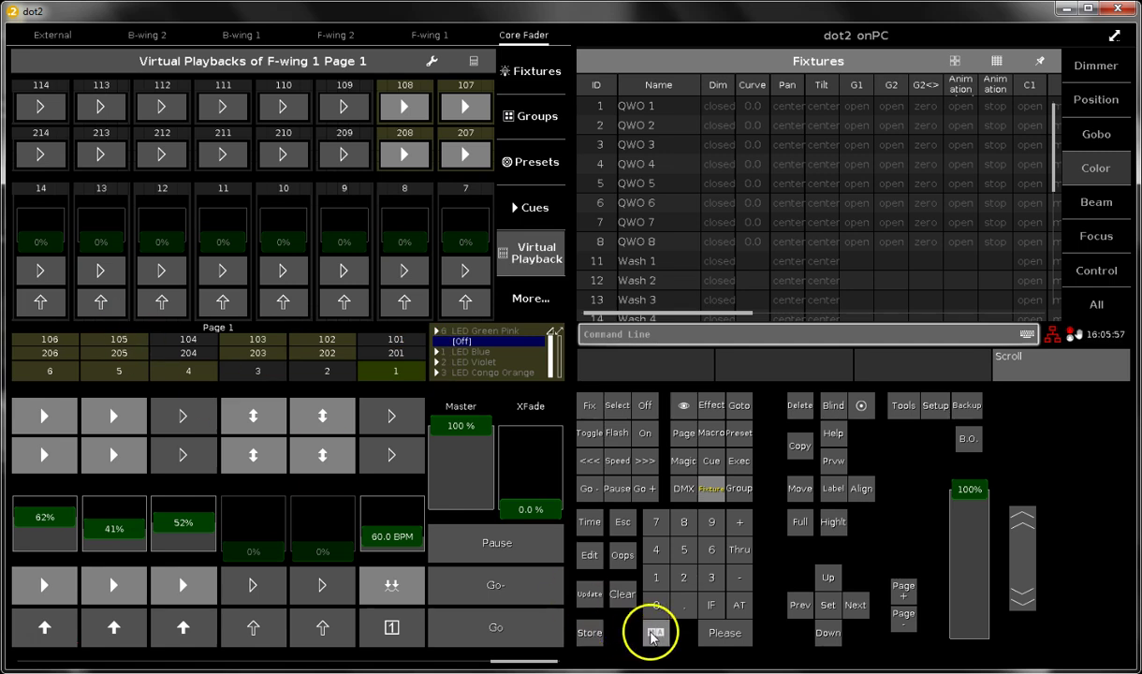
left_click(655, 632)
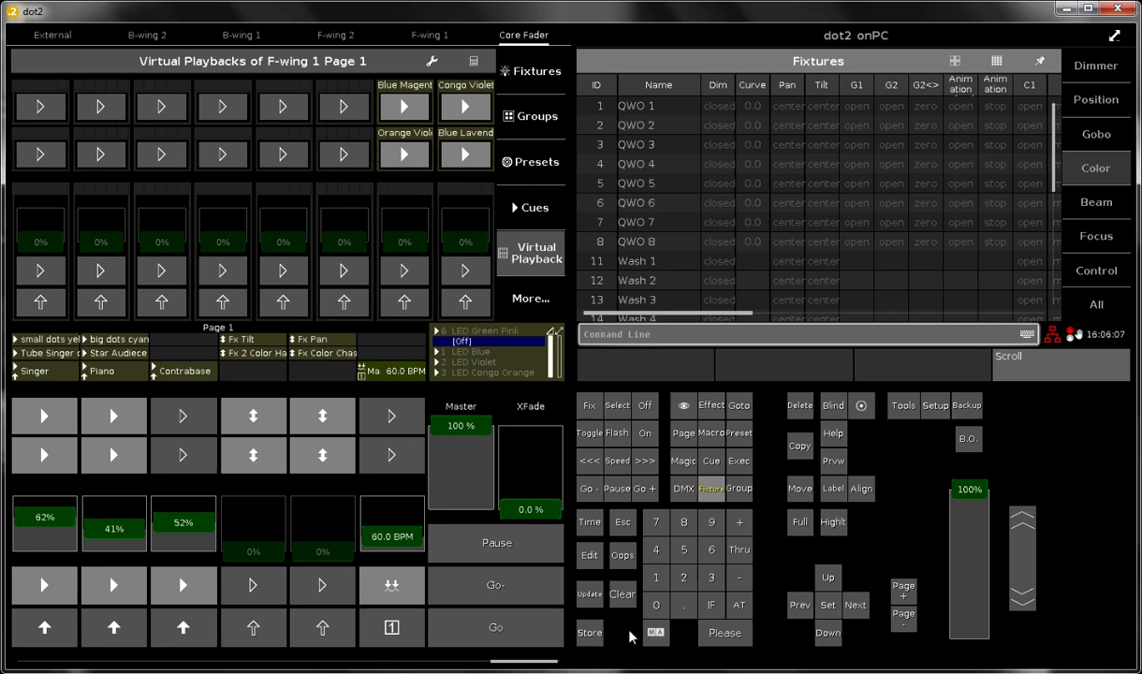
Display the fixtures view beside the fixture sheet and set the dimmer of fixture QWO 1 to full.
left_click(537, 75)
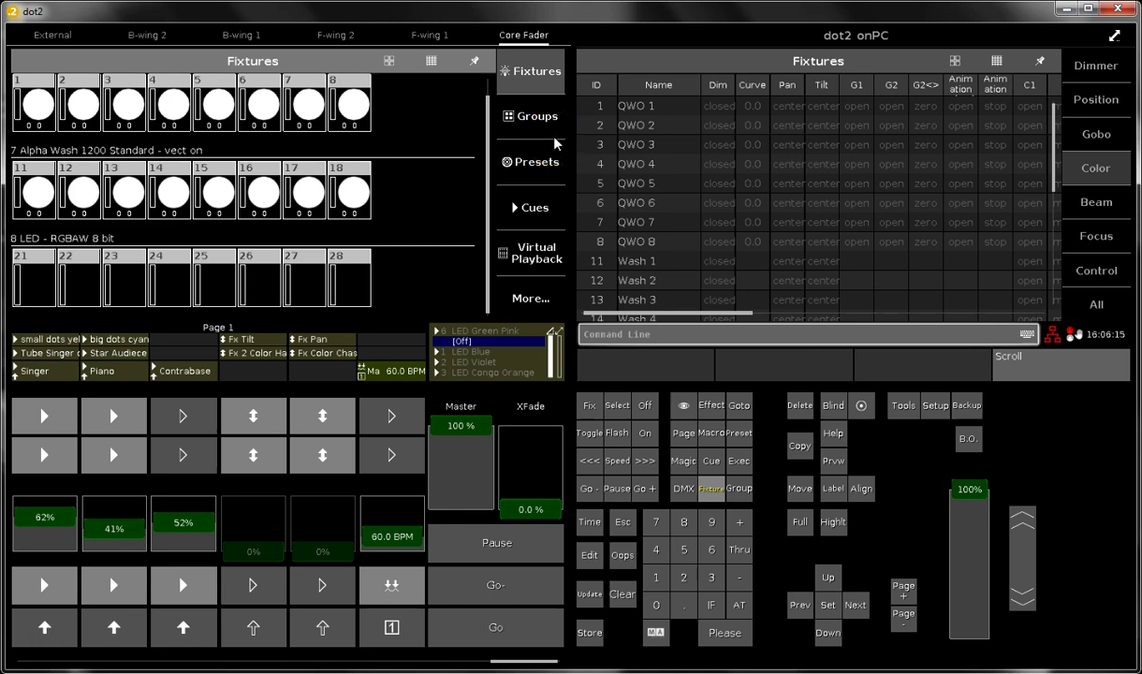
left_click(541, 156)
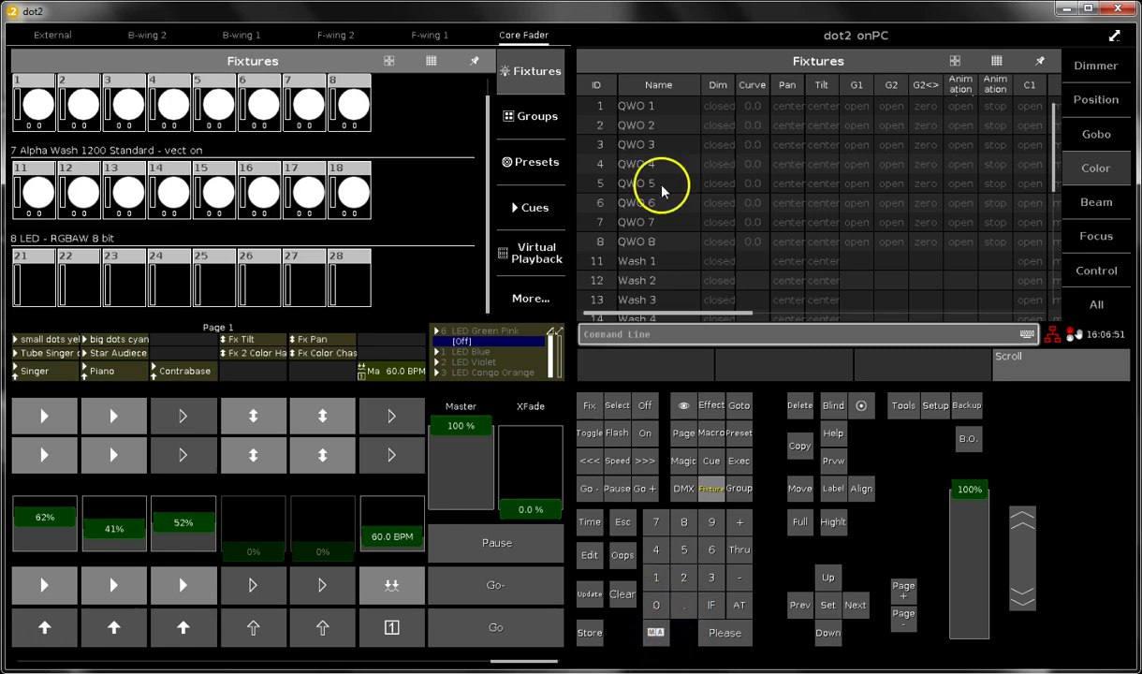
left_click(657, 105)
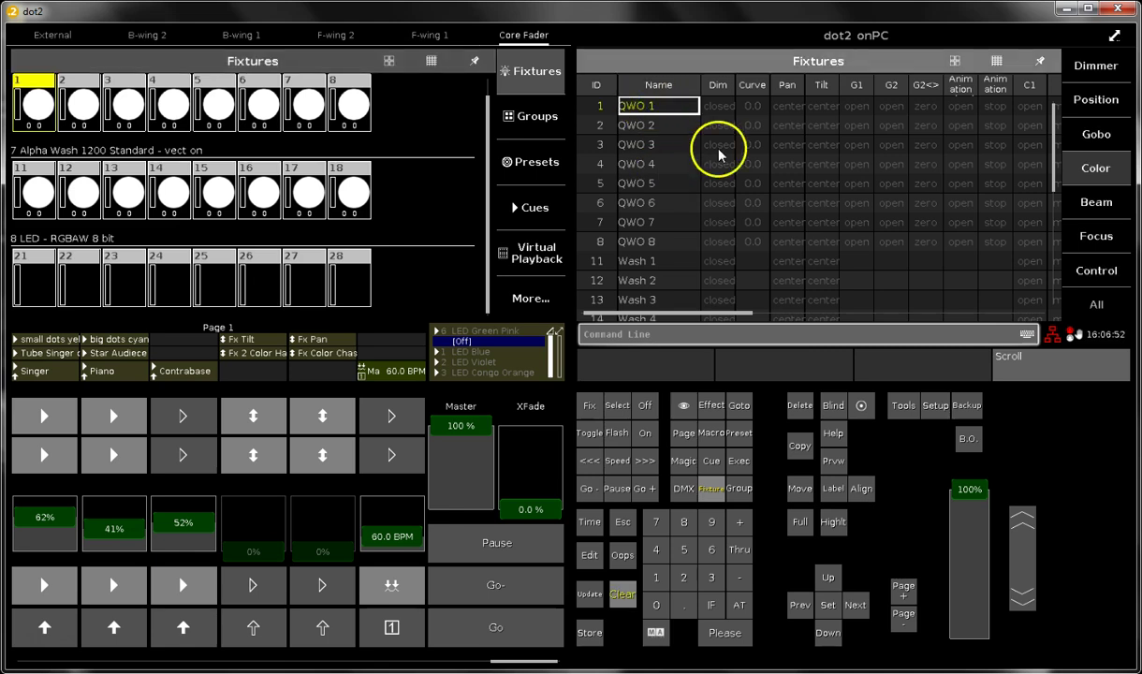
left_click(799, 524)
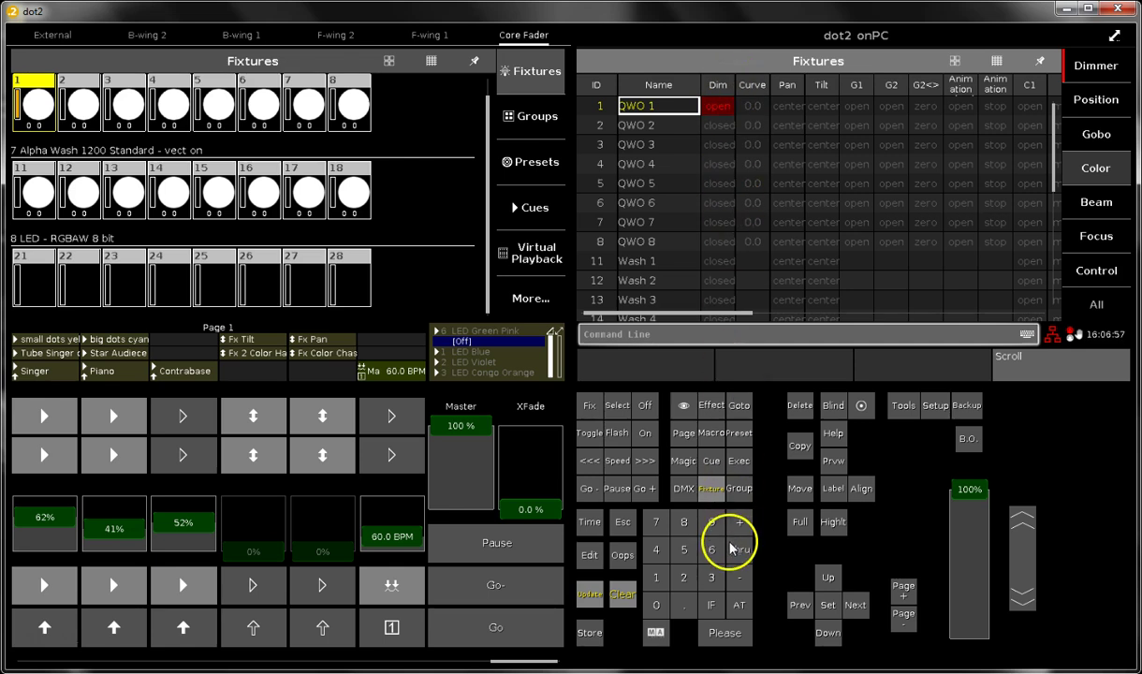
Park fixture 1 at its current output.
left_click(655, 635)
left_click(620, 489)
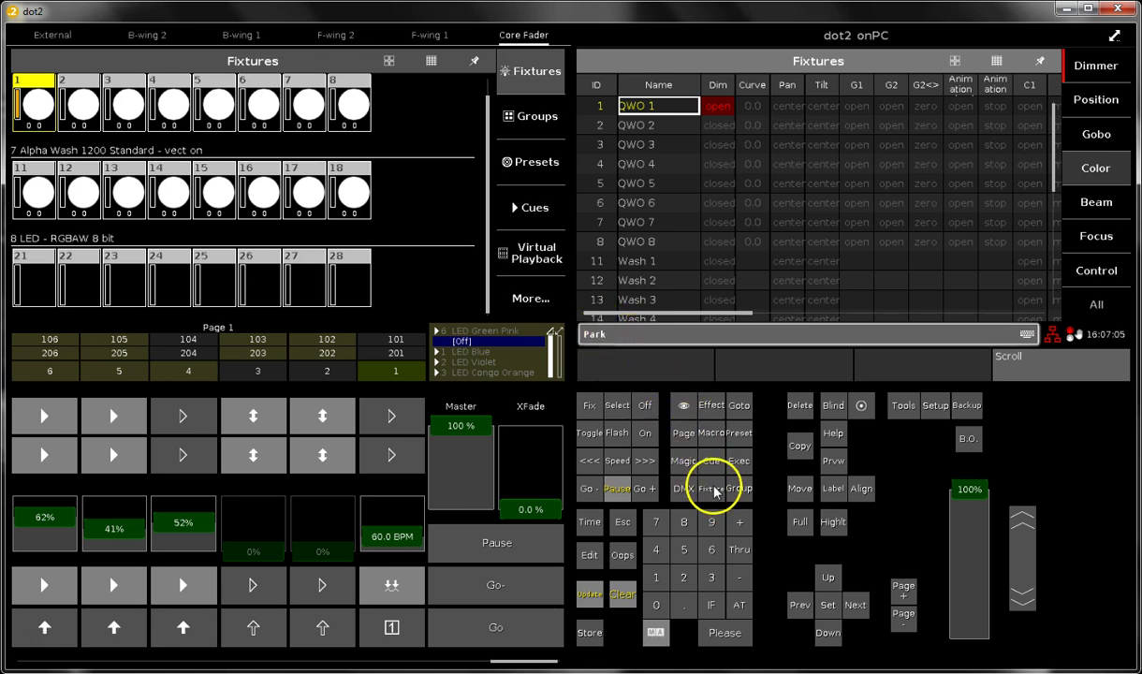
left_click(712, 490)
left_click(655, 577)
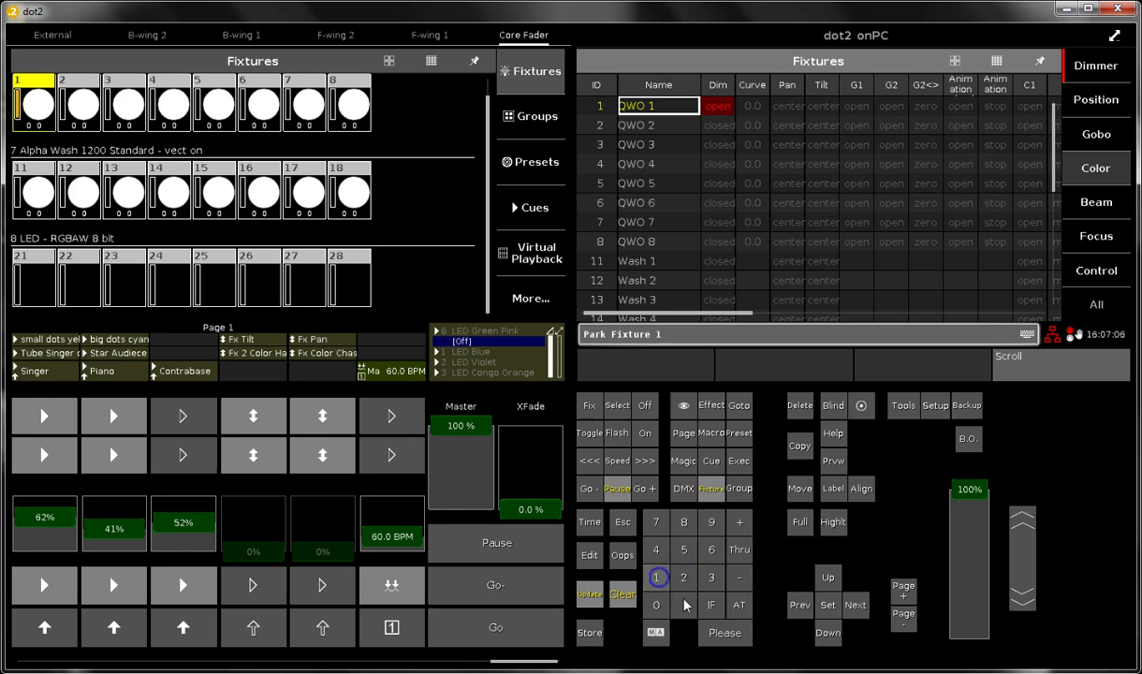
left_click(726, 633)
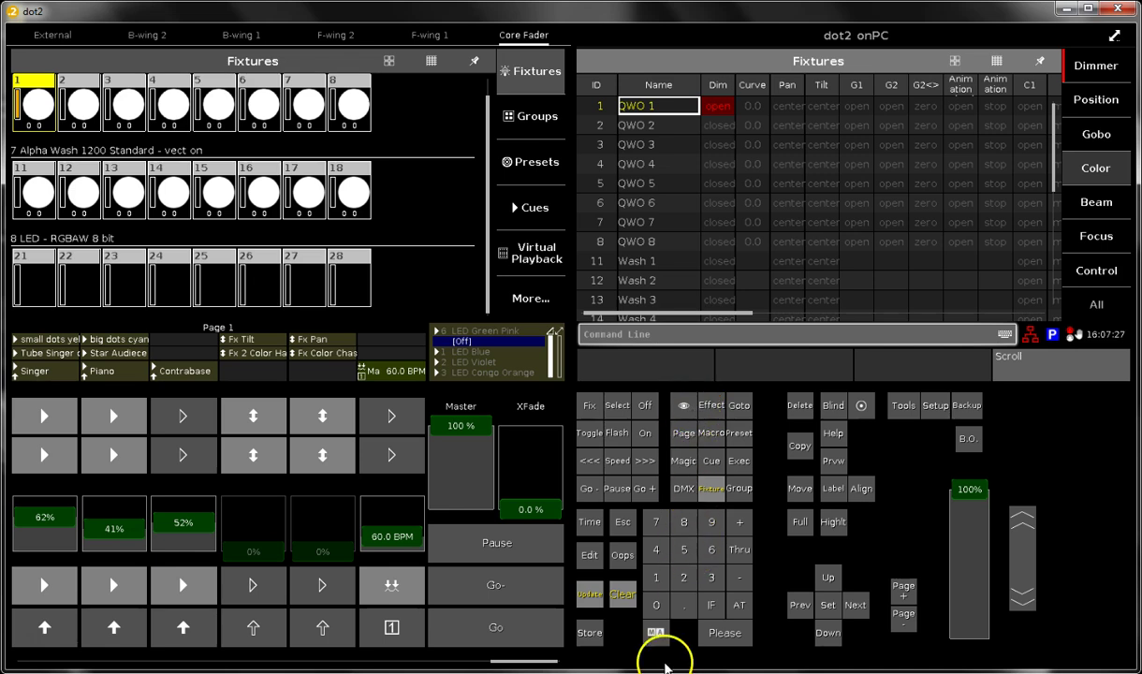
Unpark fixture 1.
left_click(657, 635)
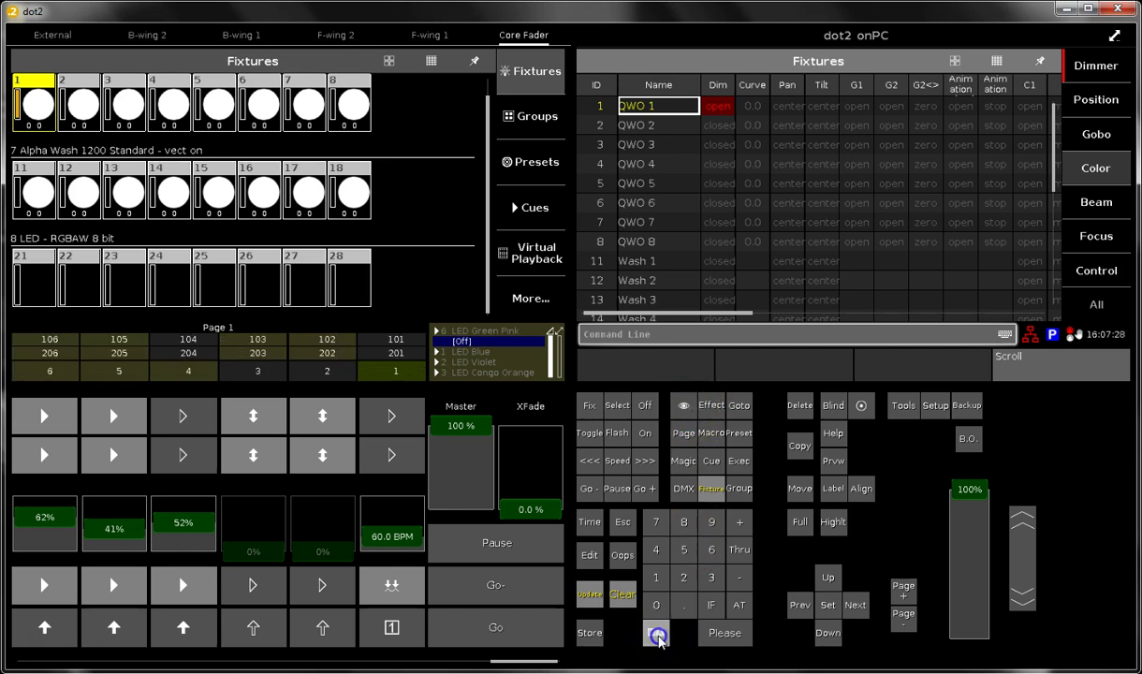
left_click(649, 491)
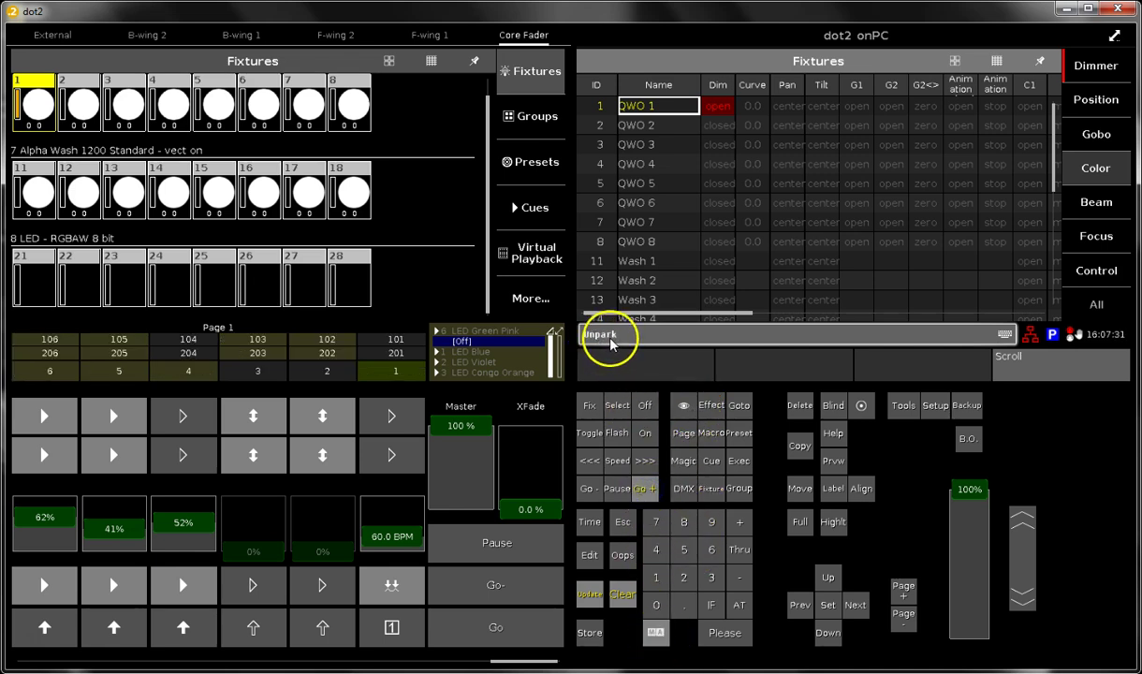
left_click(711, 491)
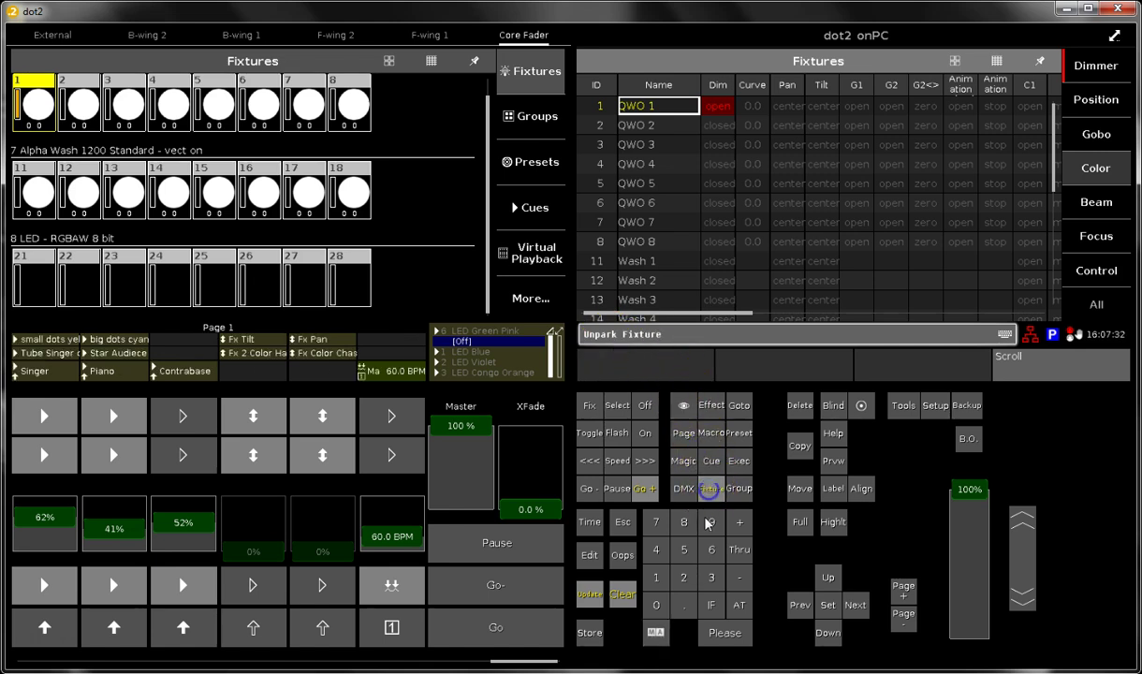
left_click(656, 578)
left_click(723, 634)
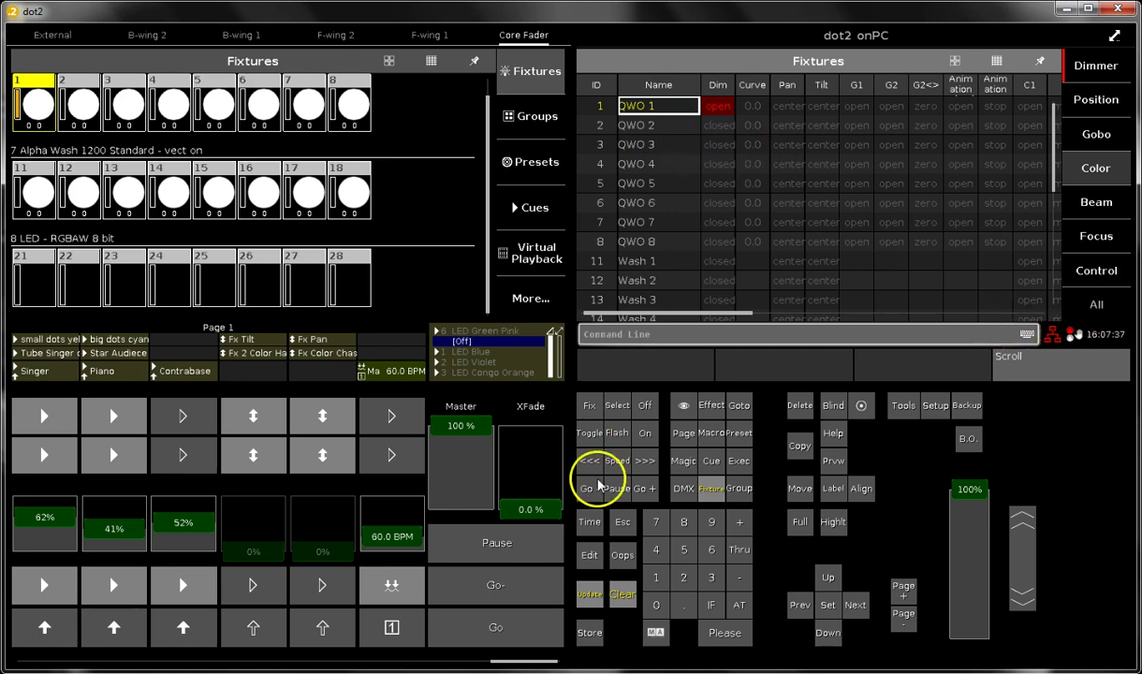
Clear the programmer and select fixtures 1 Thru 8.
left_click(624, 597)
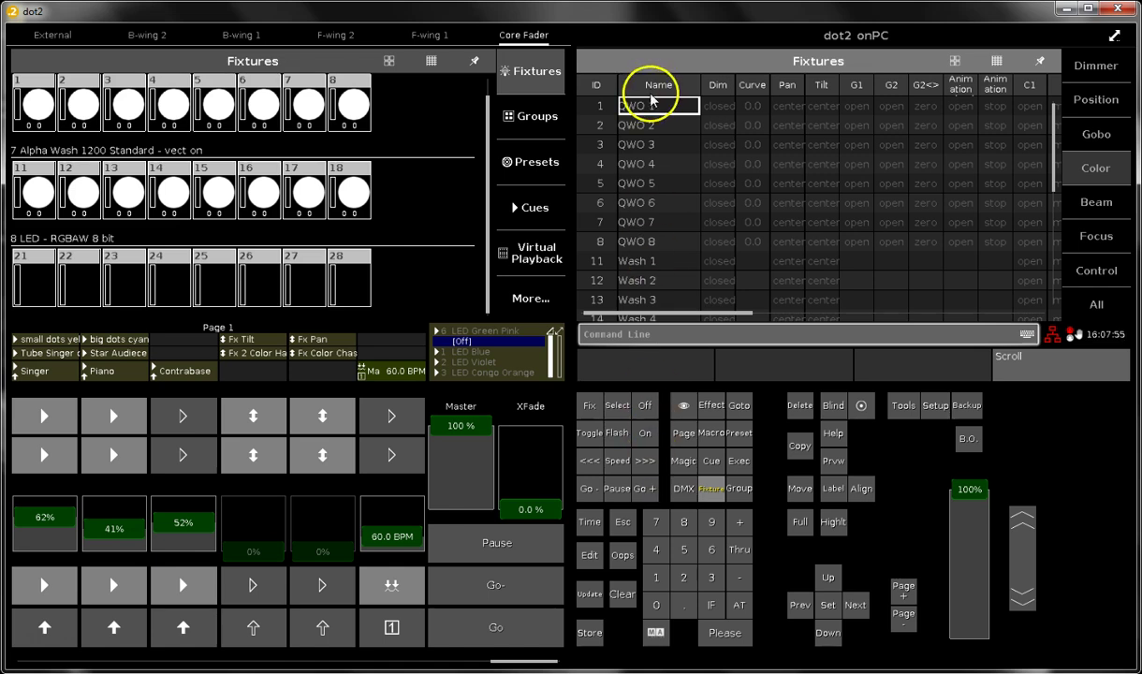
left_click(707, 490)
left_click(657, 577)
left_click(737, 548)
left_click(682, 521)
left_click(725, 632)
Apply the Soft Dimmer effect from the dimmer effects to the selected fixtures.
left_click(712, 406)
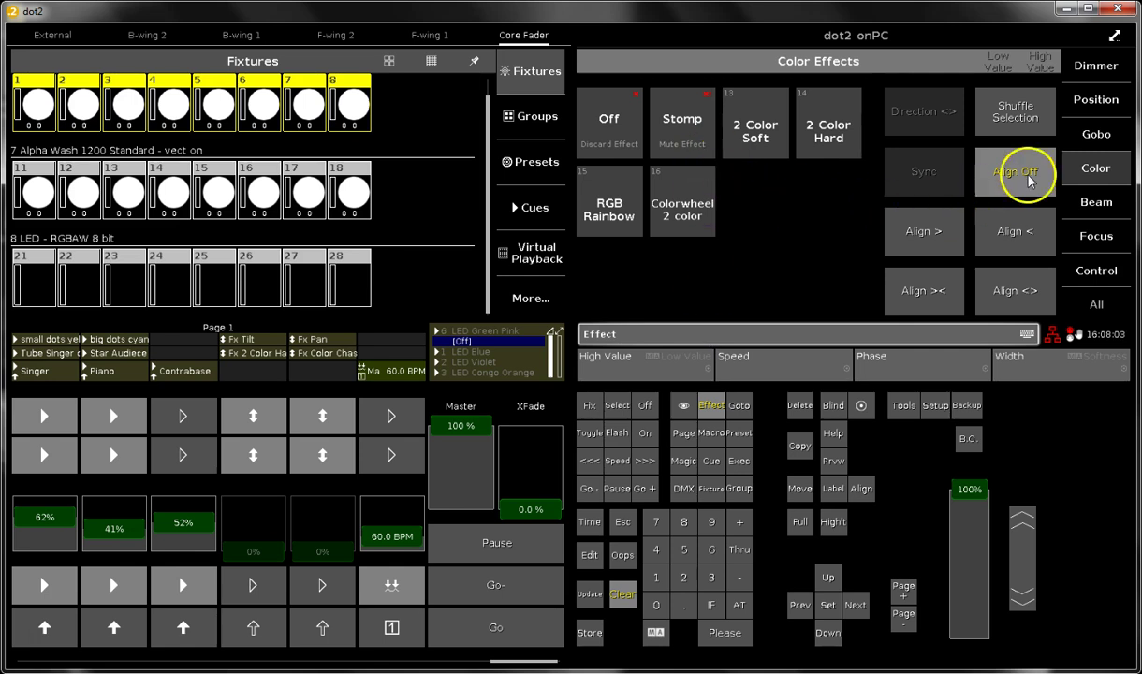
left_click(1094, 67)
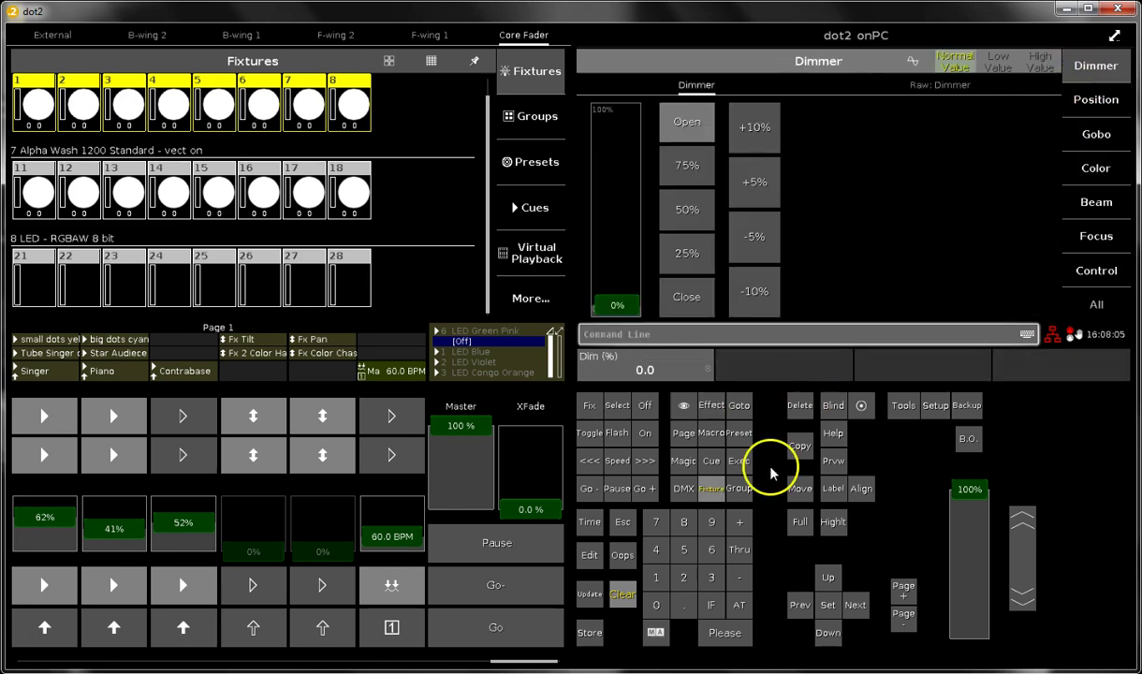
left_click(712, 406)
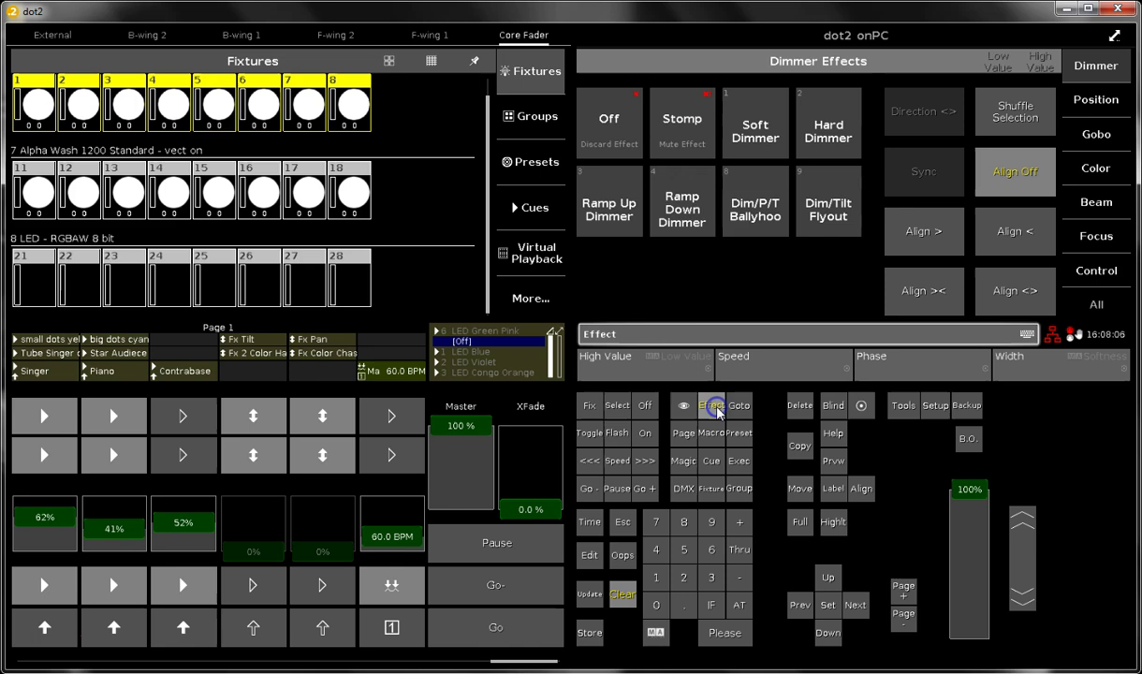
left_click(761, 138)
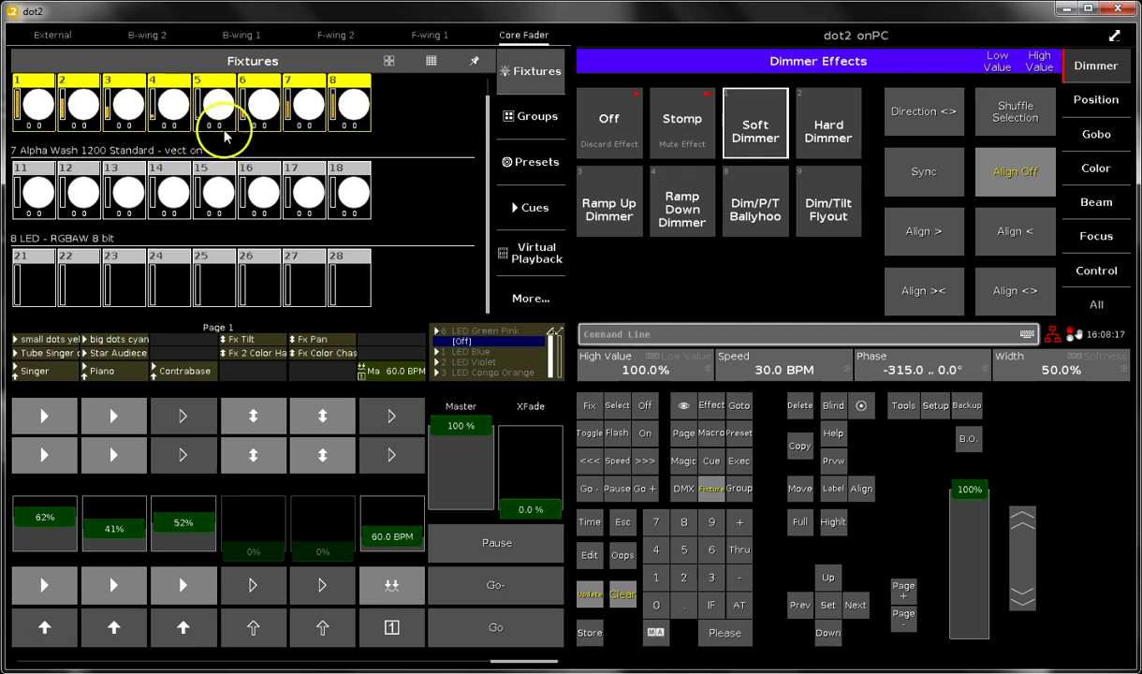
Select fixture 4 and stomp the running dimmer effect on that fixture only.
left_click(713, 493)
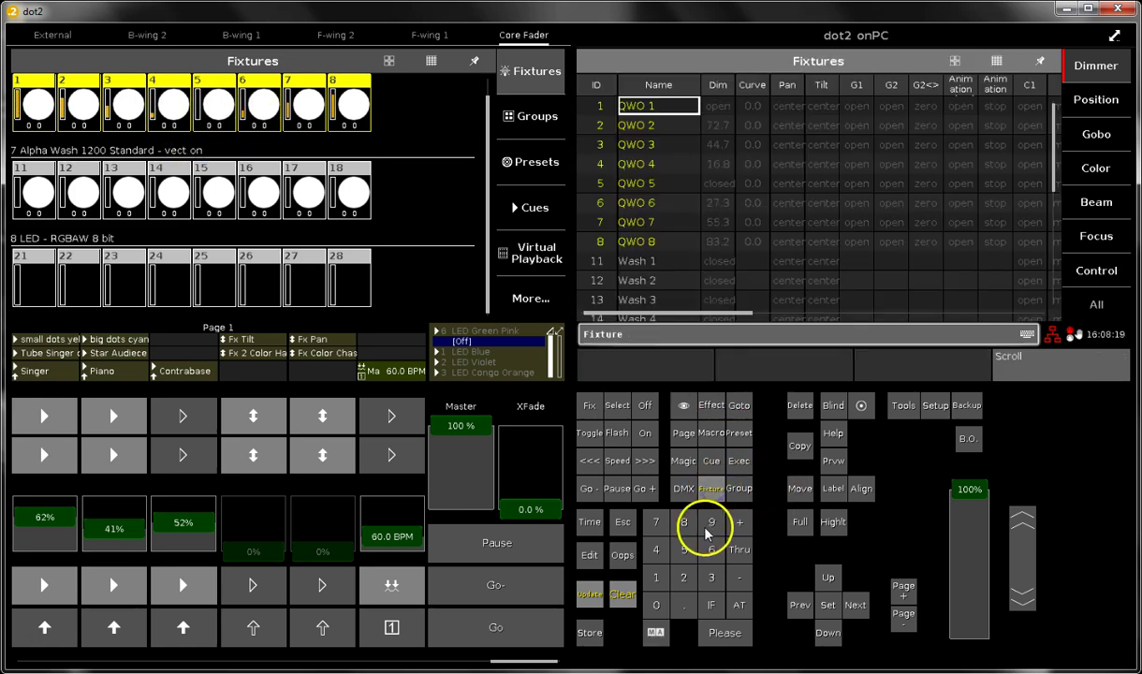
left_click(656, 550)
left_click(711, 631)
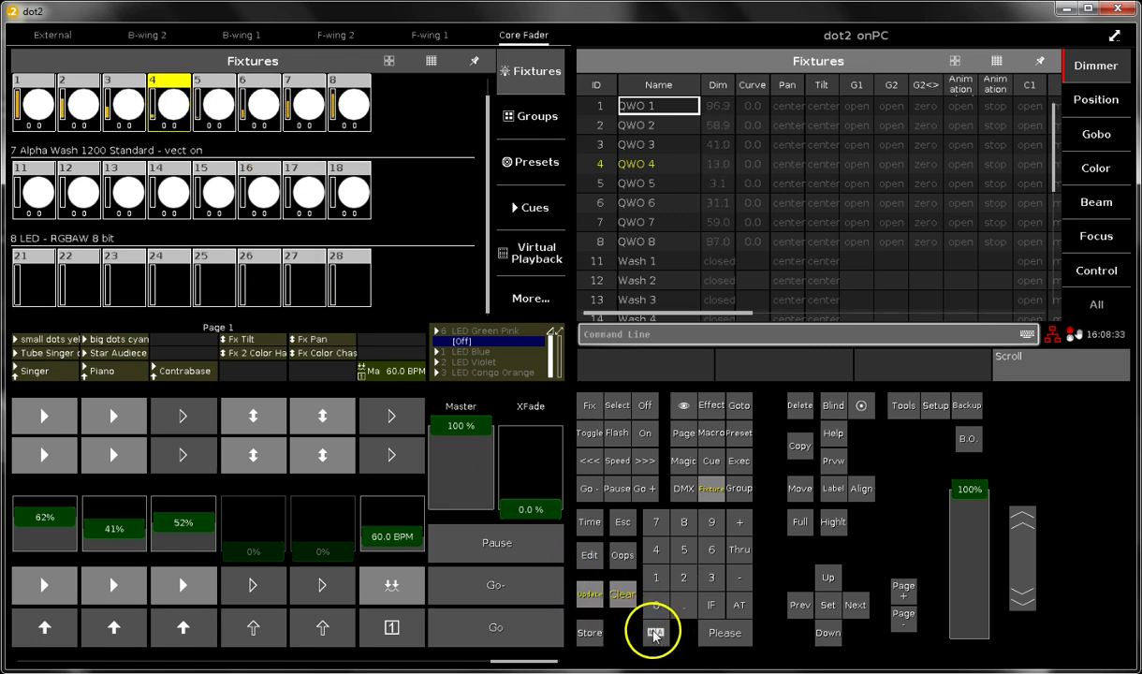
left_click(655, 634)
left_click(710, 578)
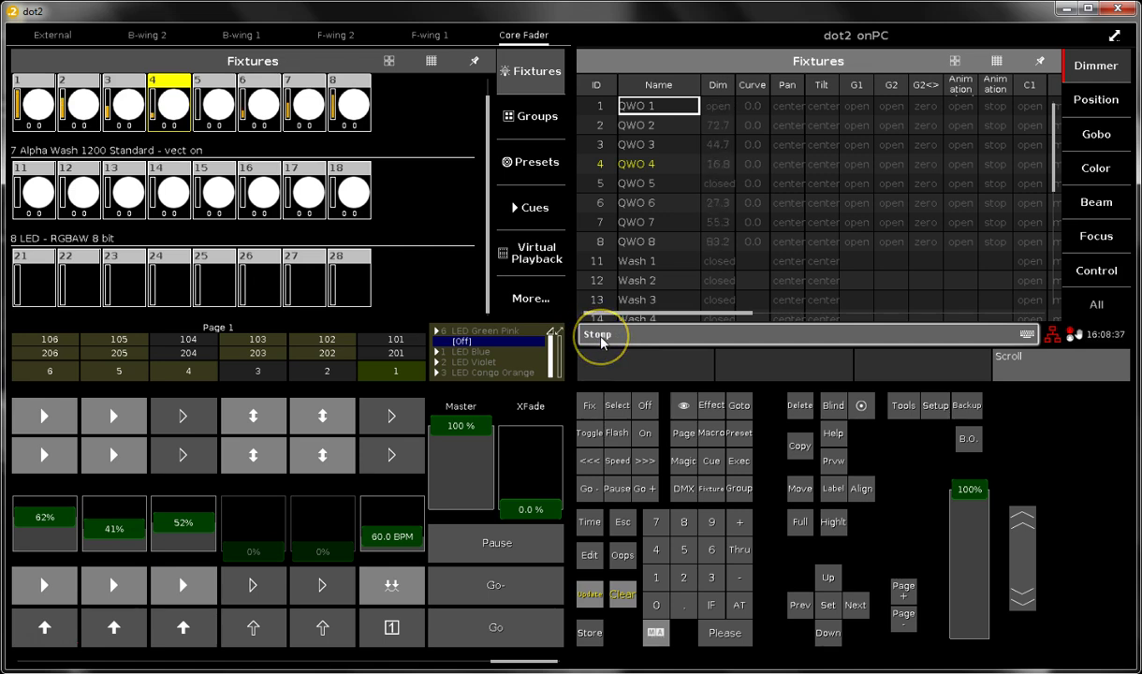
left_click(713, 488)
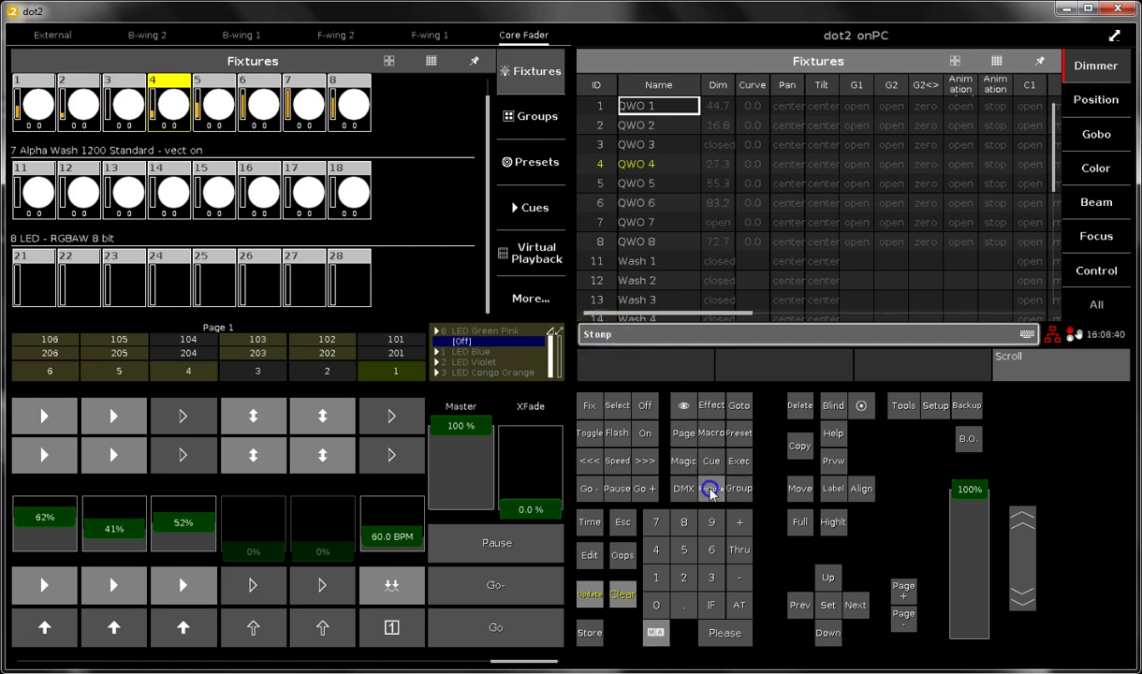
left_click(657, 549)
left_click(716, 636)
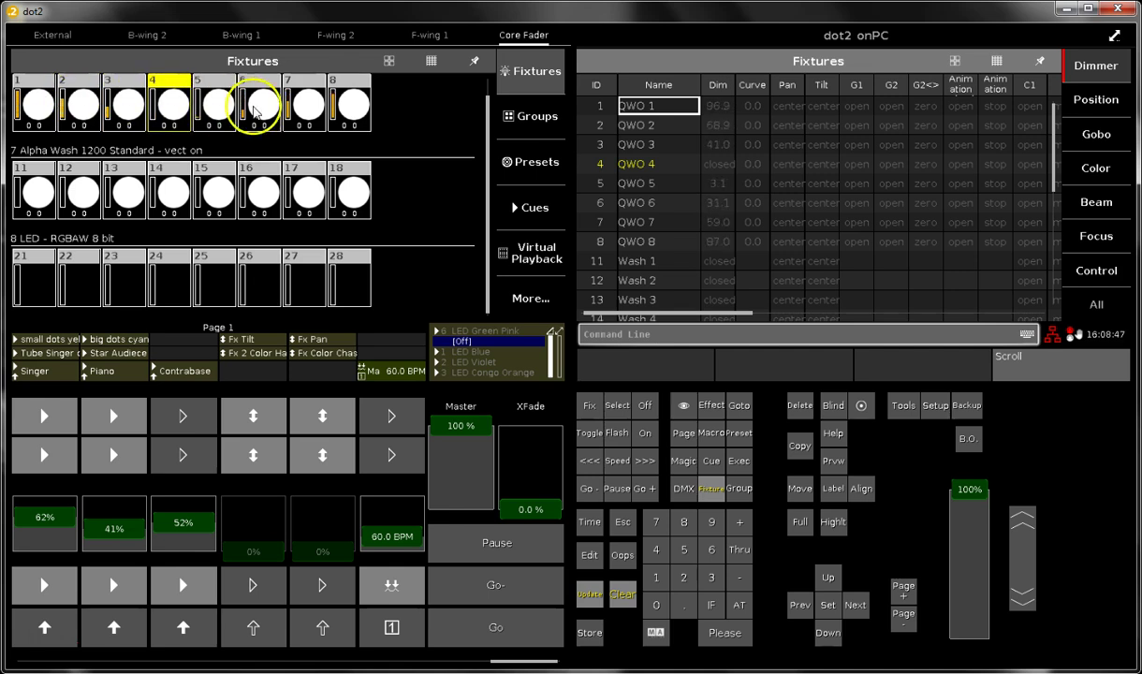
Raise the dimmer of fixture 4 gradually to fully open.
left_click(1022, 557)
mouse_move(1027, 468)
left_mouse_down()
mouse_move(1027, 490)
mouse_move(1018, 394)
left_mouse_up()
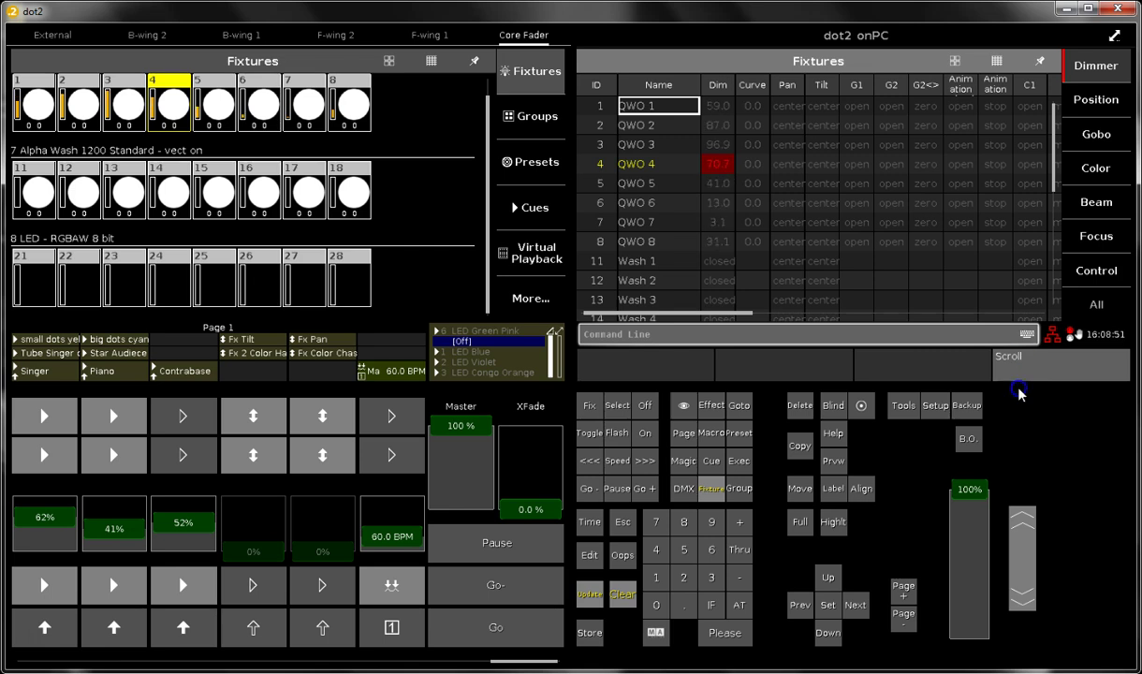
left_click(1025, 559)
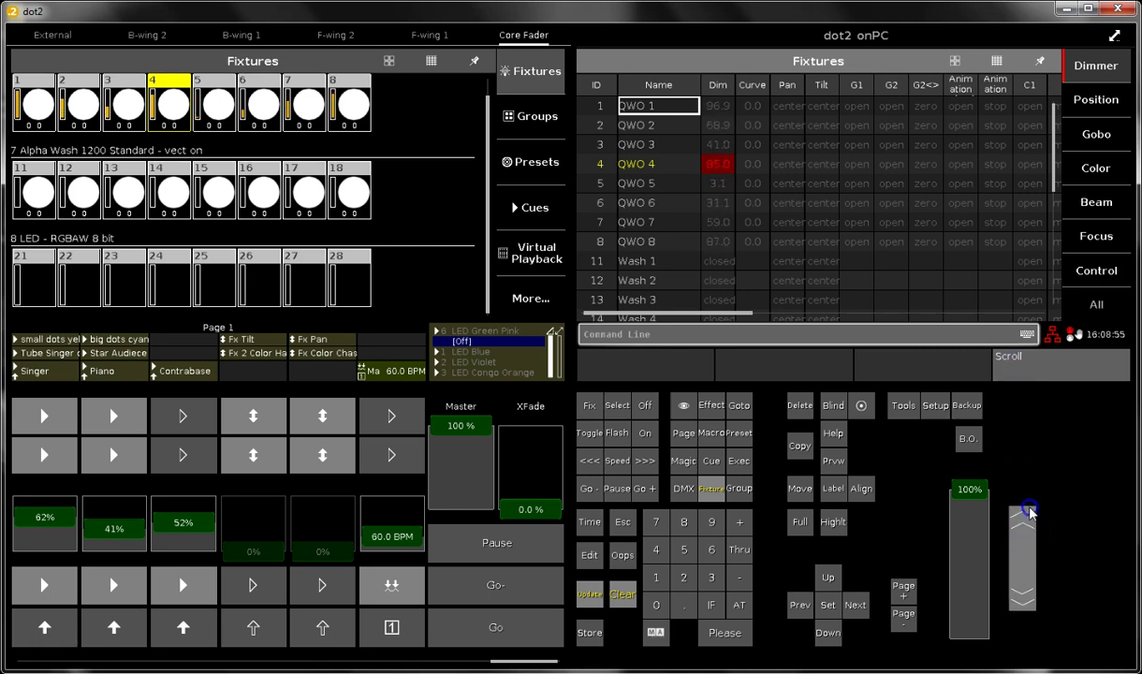
left_click_drag(1029, 470, 1030, 444)
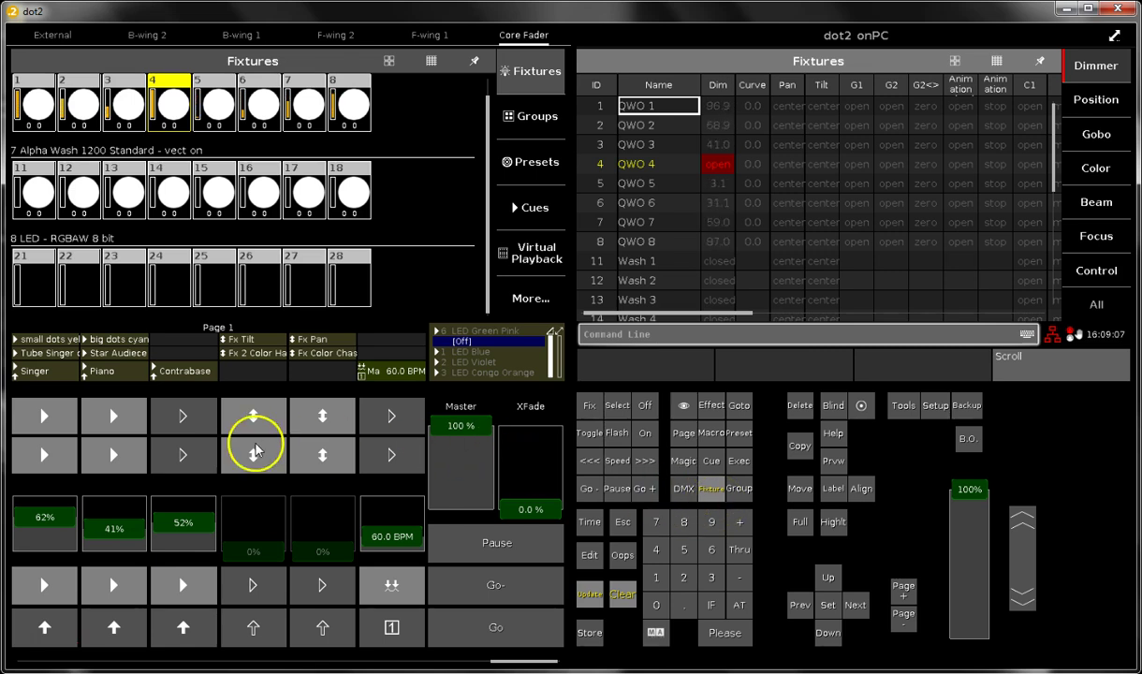
left_click(271, 554)
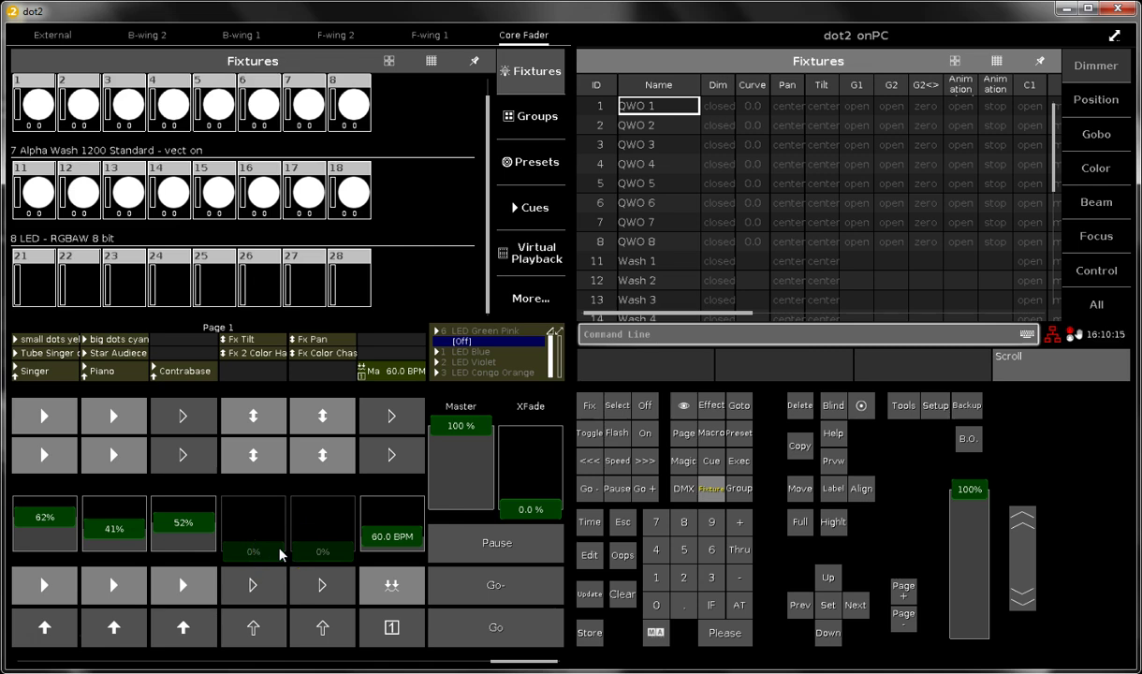
left_click(592, 550)
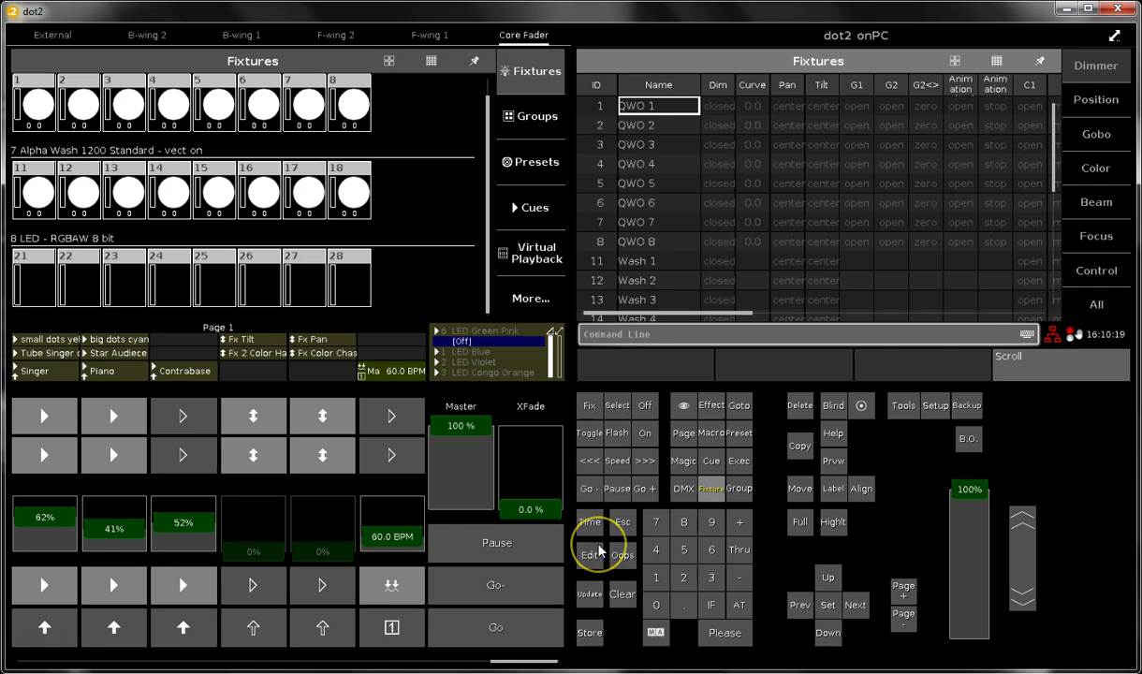
left_click(630, 551)
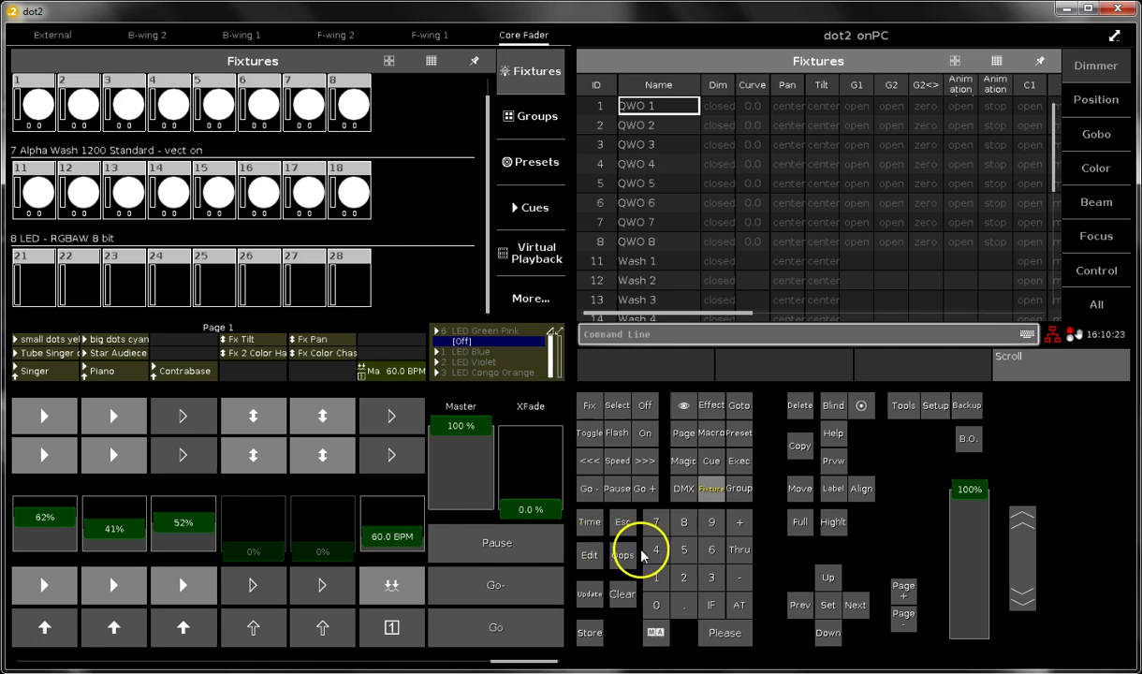
Select fixtures 1 Thru 8 and set their dimmer to full.
left_click(658, 578)
left_click(739, 547)
left_click(684, 523)
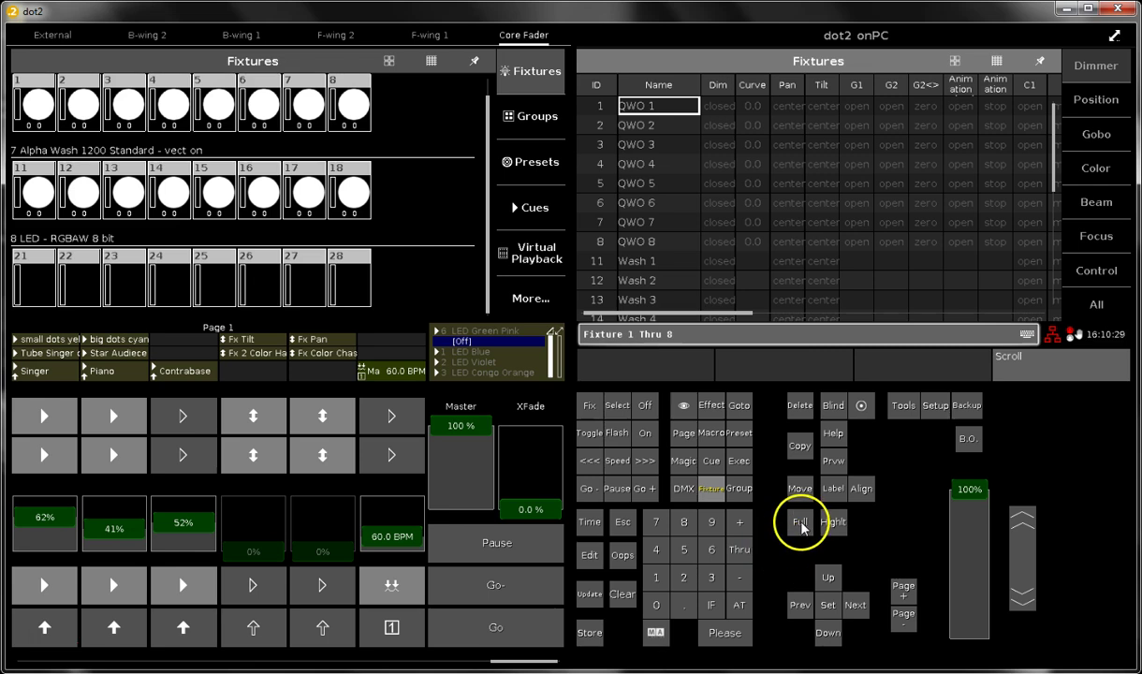
double_click(740, 606)
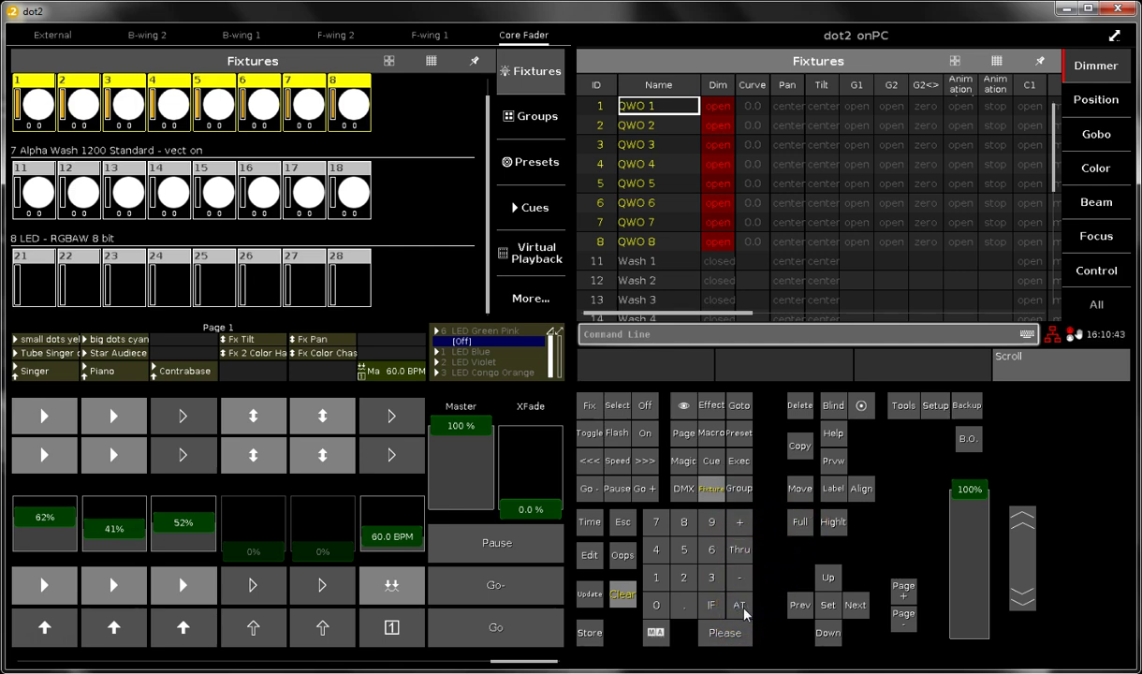
Set the dimmer of the selected fixtures 1 Thru 8 to zero.
left_click(688, 607)
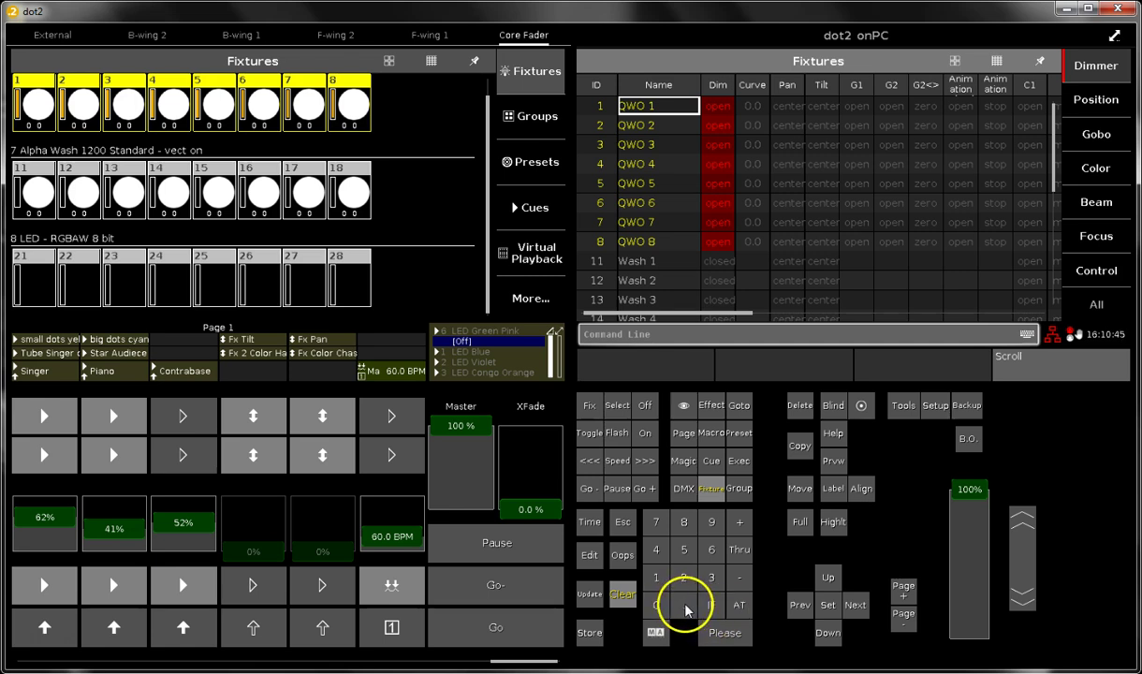
left_click(685, 606)
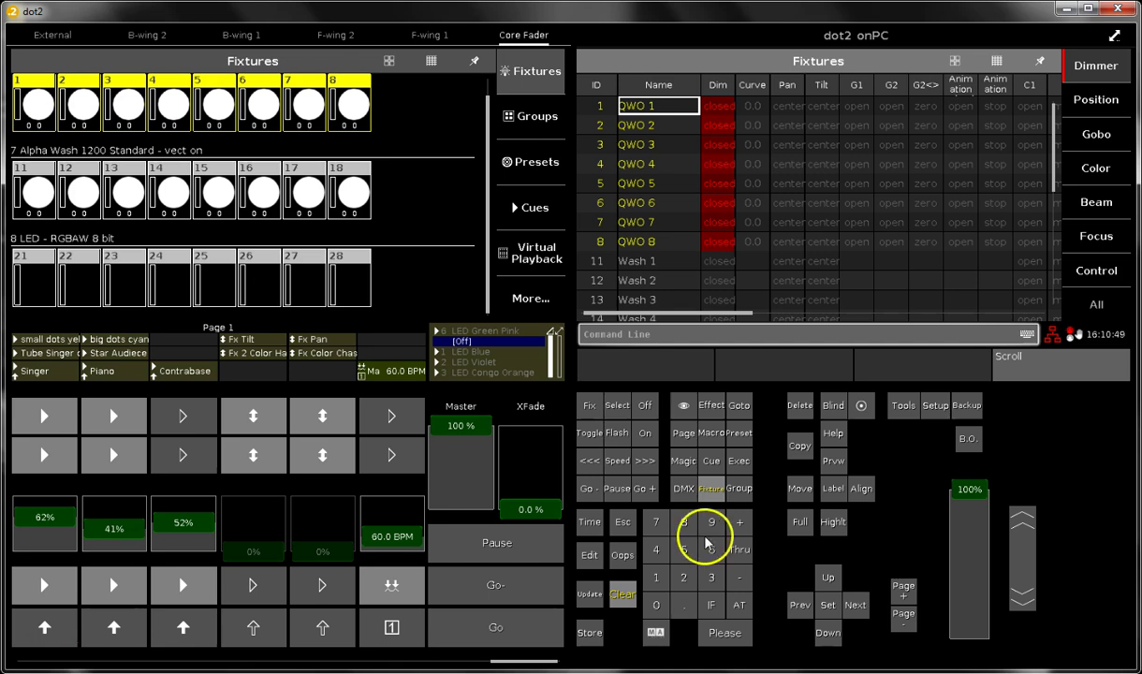
left_click_drag(729, 108, 721, 234)
left_click(738, 605)
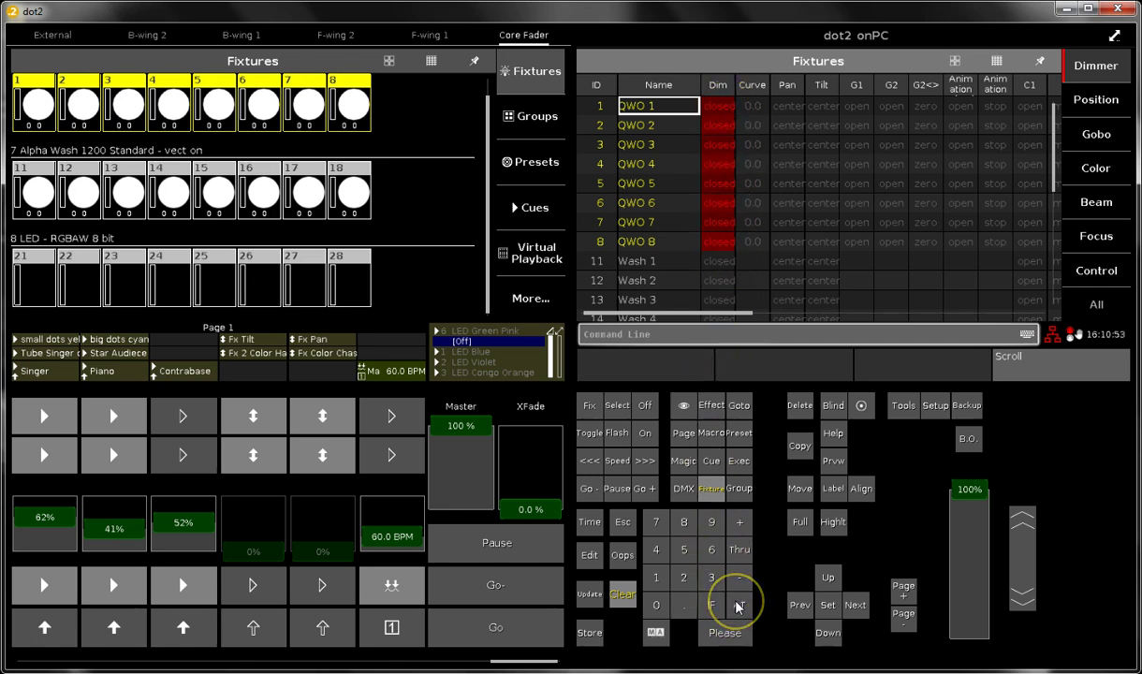
left_click(684, 607)
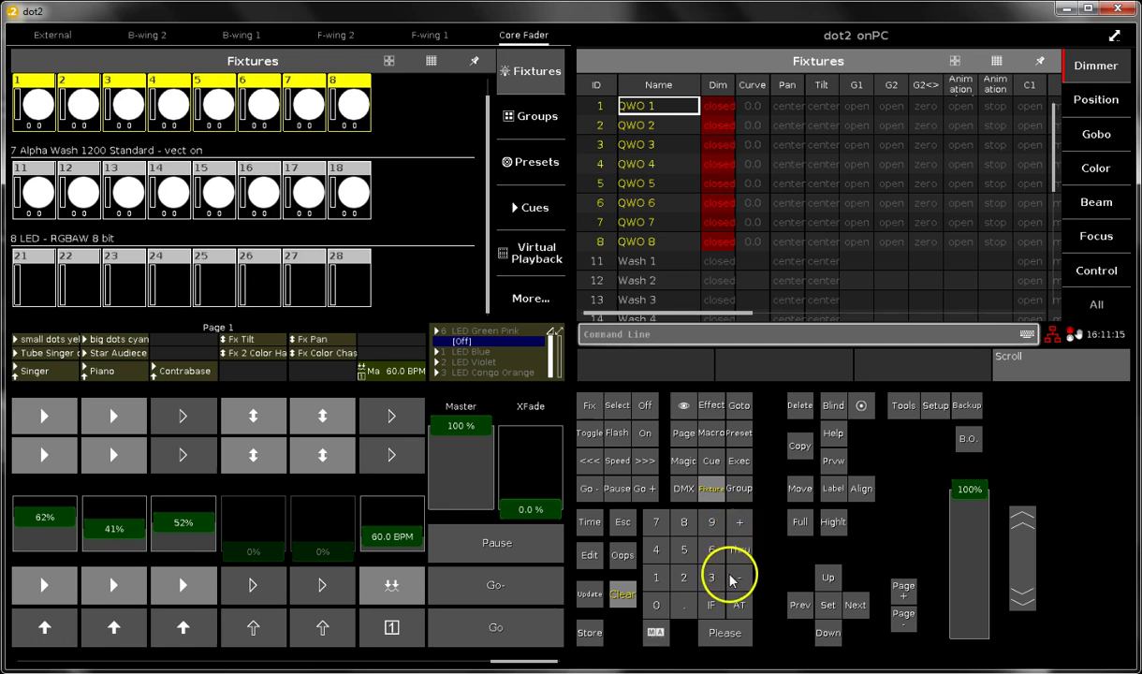
Fan the dimmer across the selected fixtures with At 100 Thru 0.
left_click(738, 605)
left_click(656, 578)
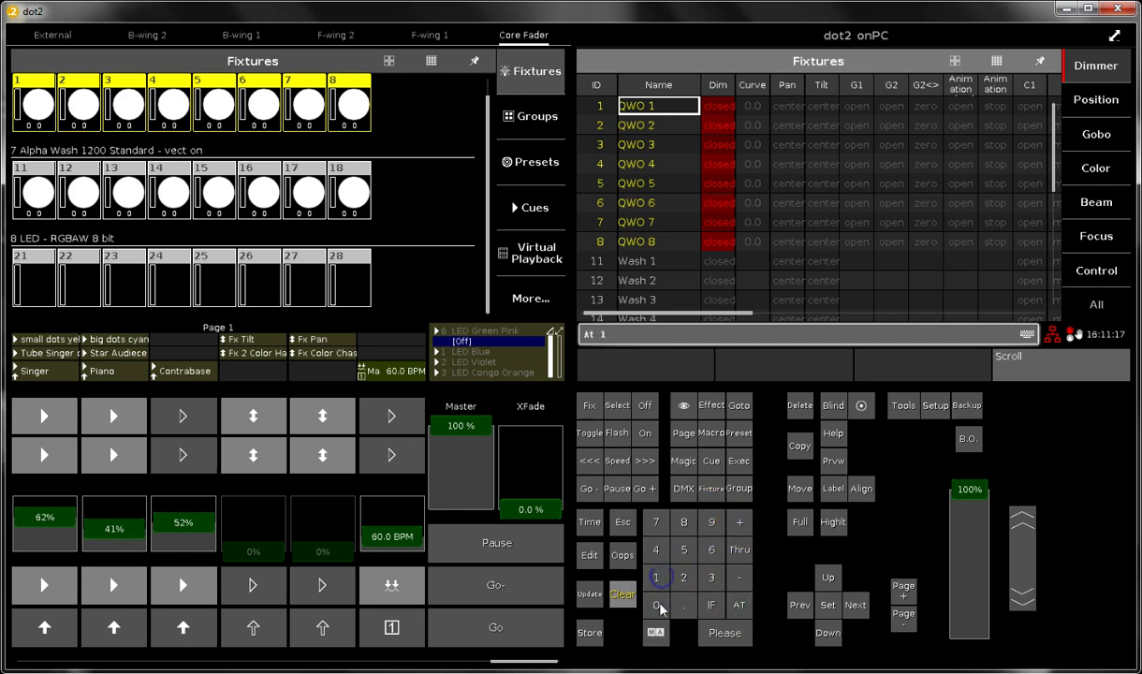
left_click(718, 547)
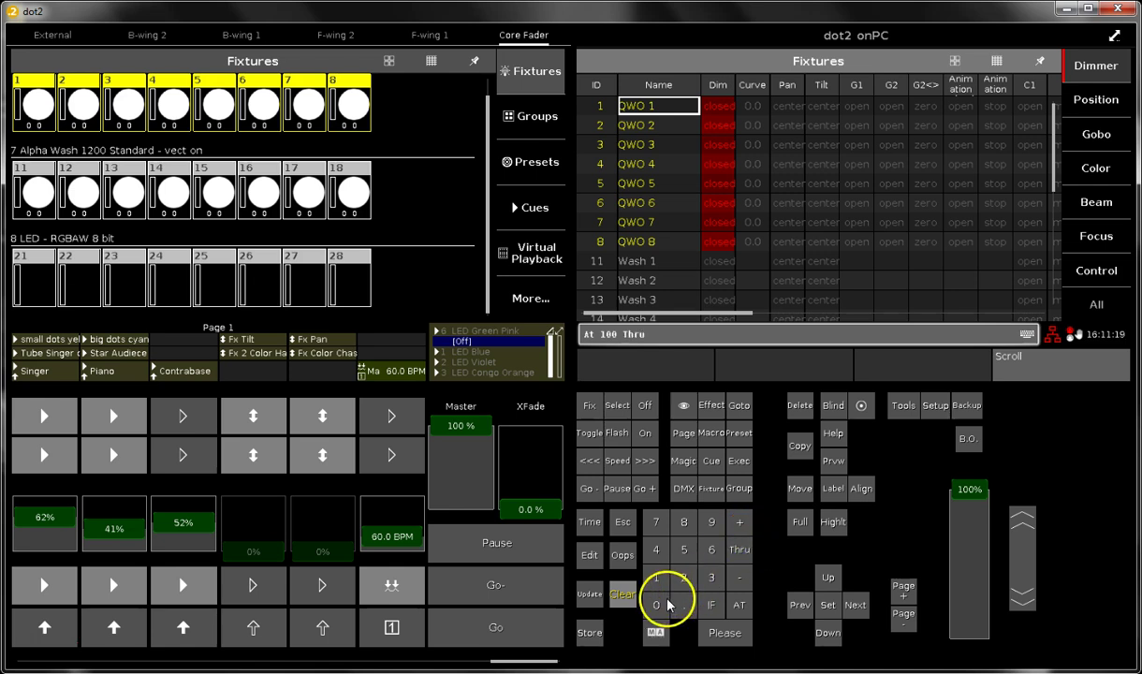
left_click(658, 603)
left_click(726, 633)
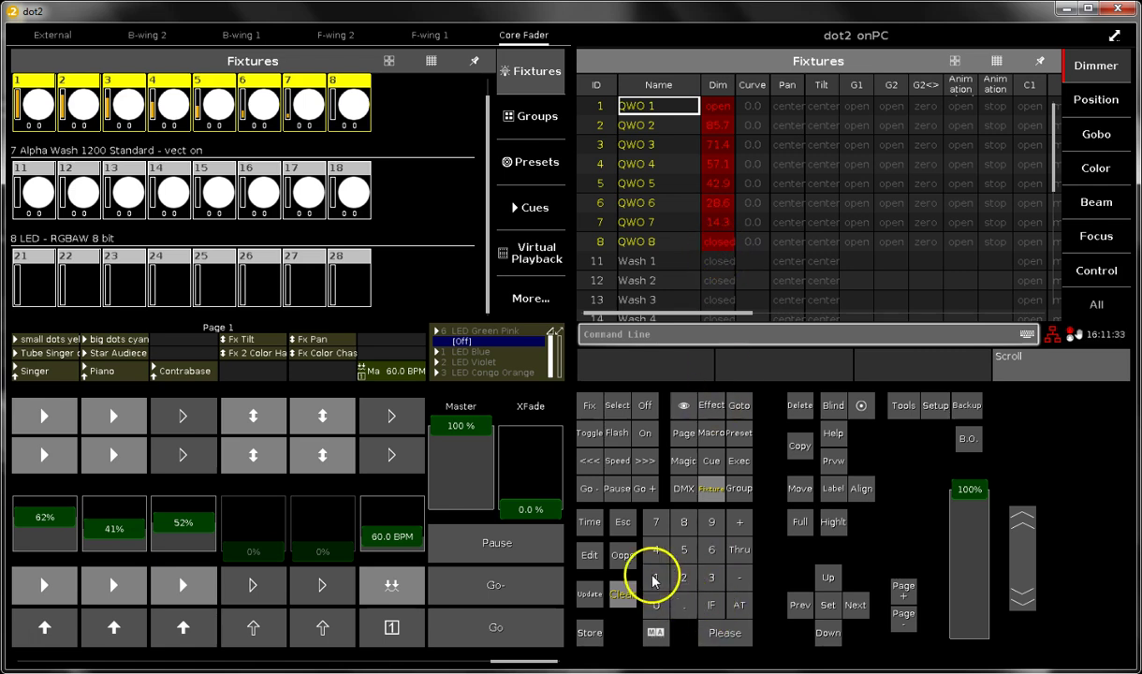
Clear the programmer and reselect fixtures 1 Thru 8.
left_click(622, 596)
left_click(622, 599)
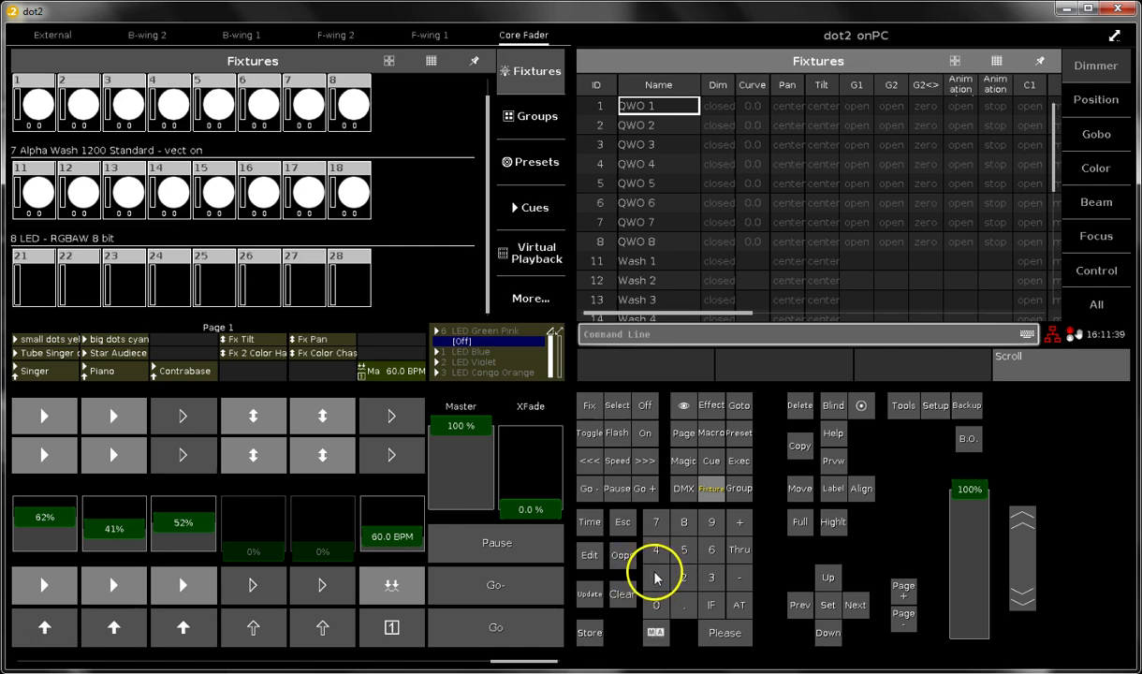
left_click(656, 577)
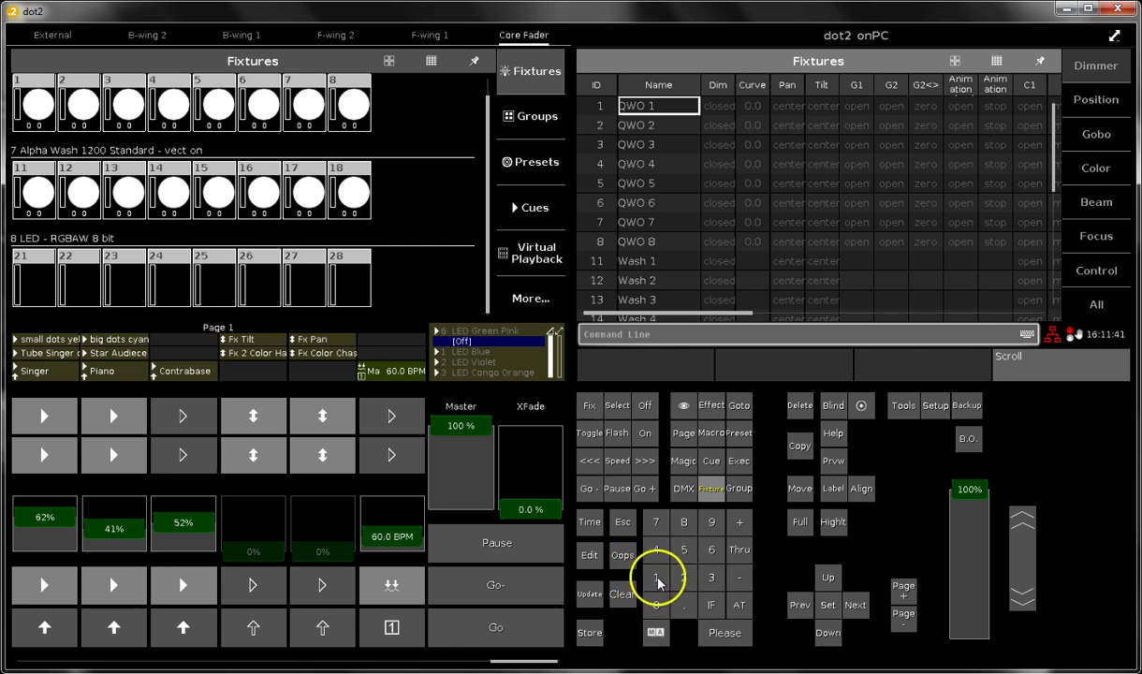
left_click(686, 524)
left_click(731, 631)
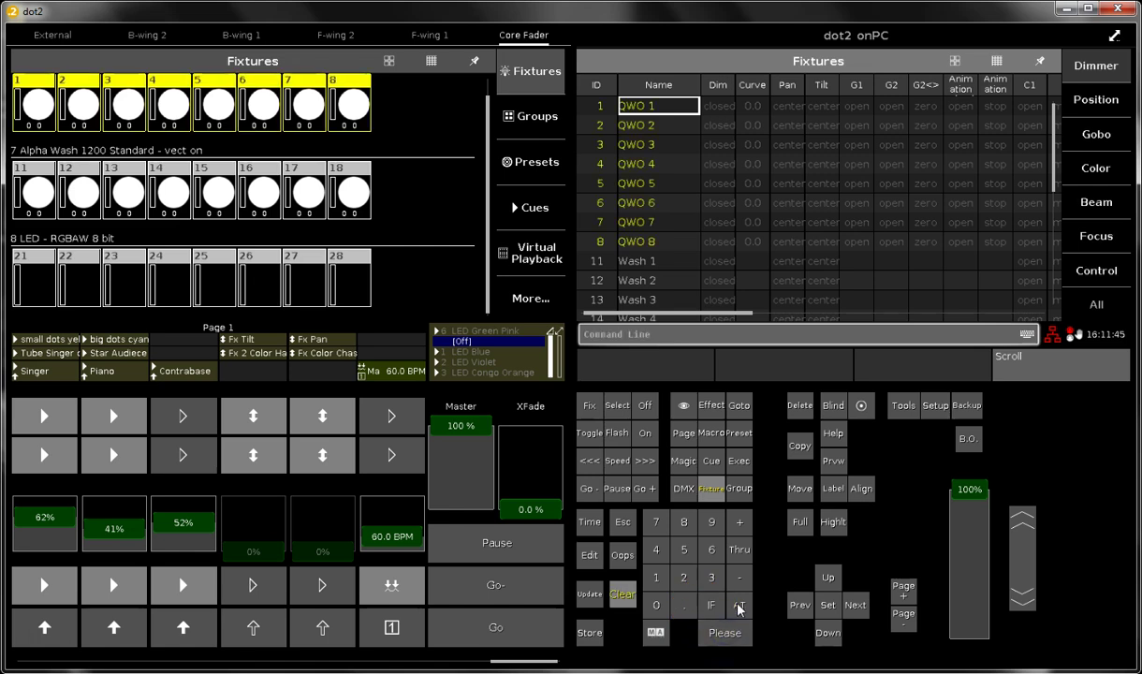
Spread the dimmer symmetrically across the selected fixtures with At 10 Thru 100 Thru 10.
left_click(739, 609)
left_click(656, 577)
left_click(659, 607)
left_click(739, 553)
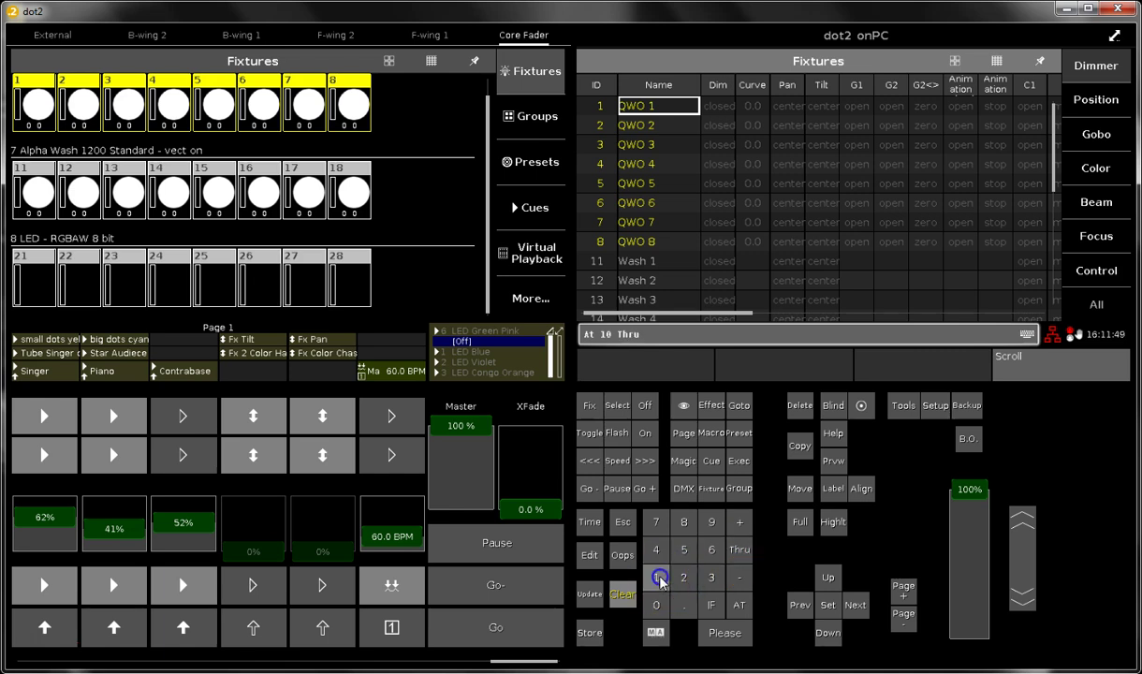
left_click(656, 605)
left_click(657, 605)
left_click(656, 581)
left_click(656, 605)
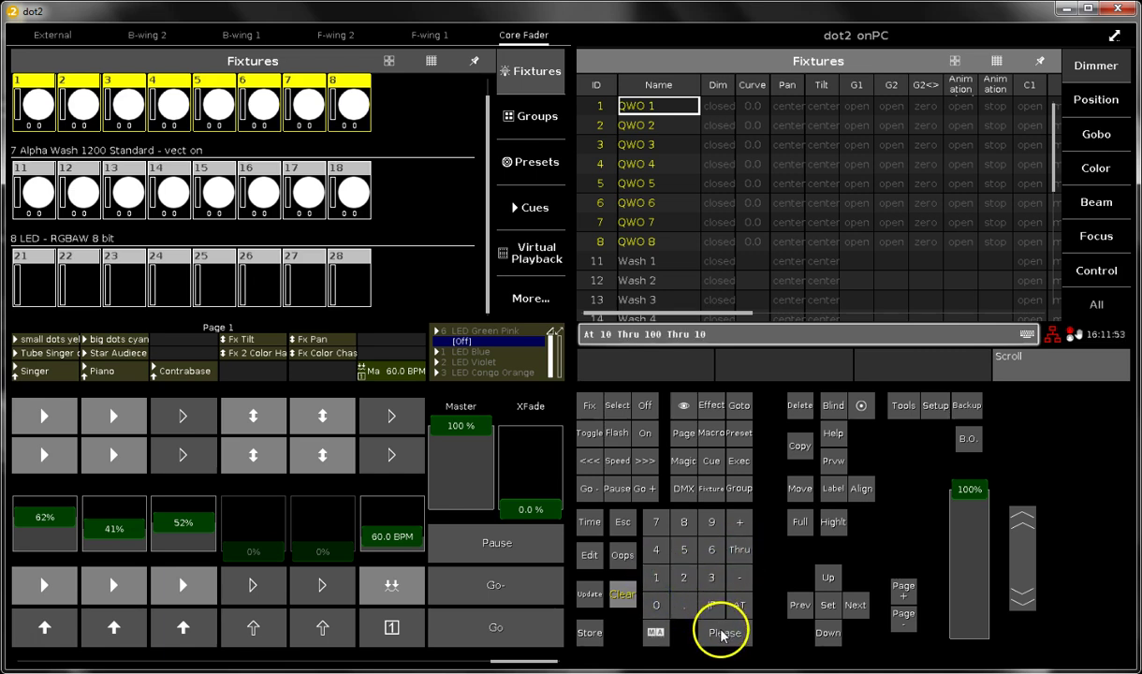
left_click(725, 634)
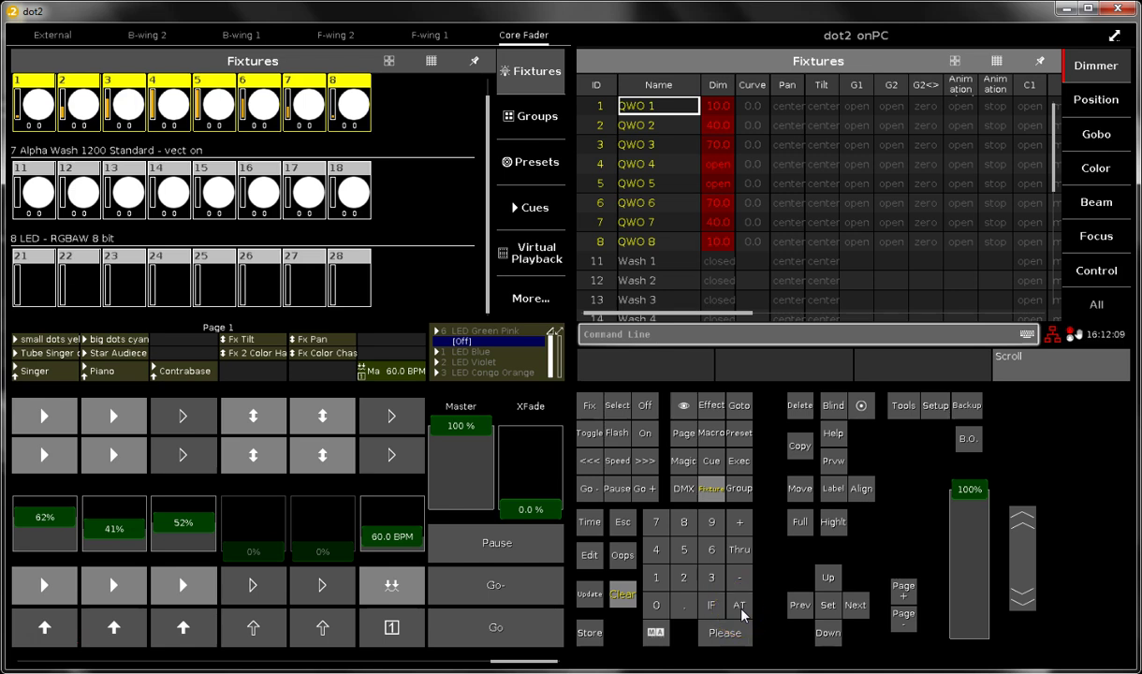
Clear the programmer, then bring fixtures 1 Thru 8 to full.
left_click(623, 596)
left_click(627, 543)
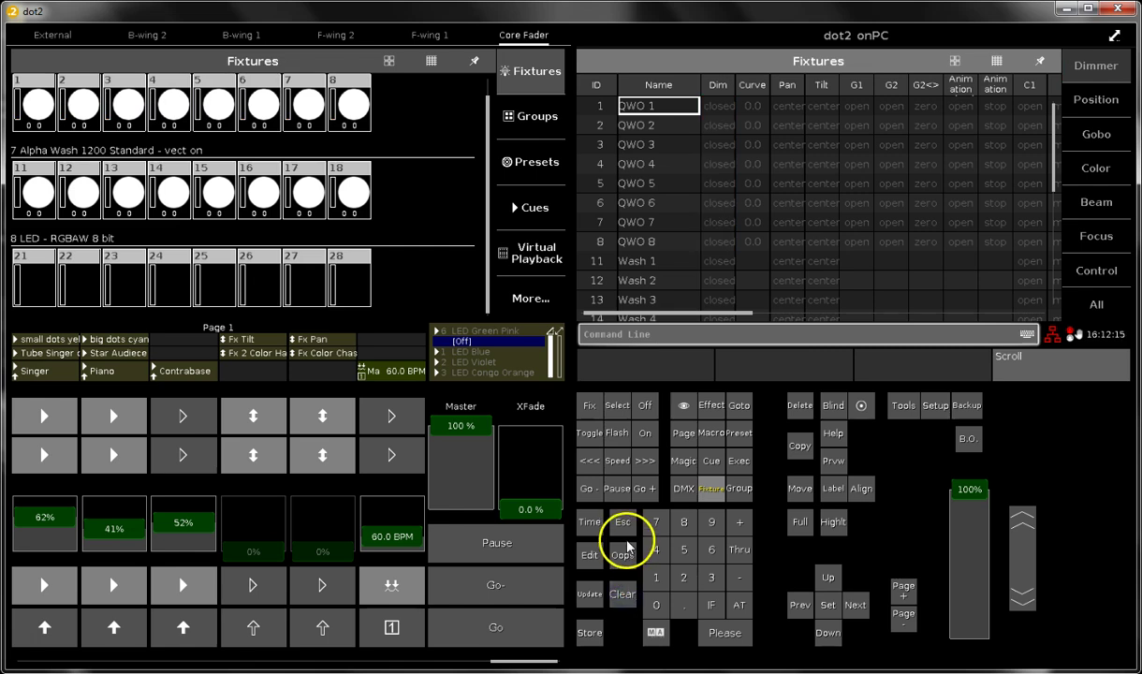
left_click(657, 578)
left_click(737, 552)
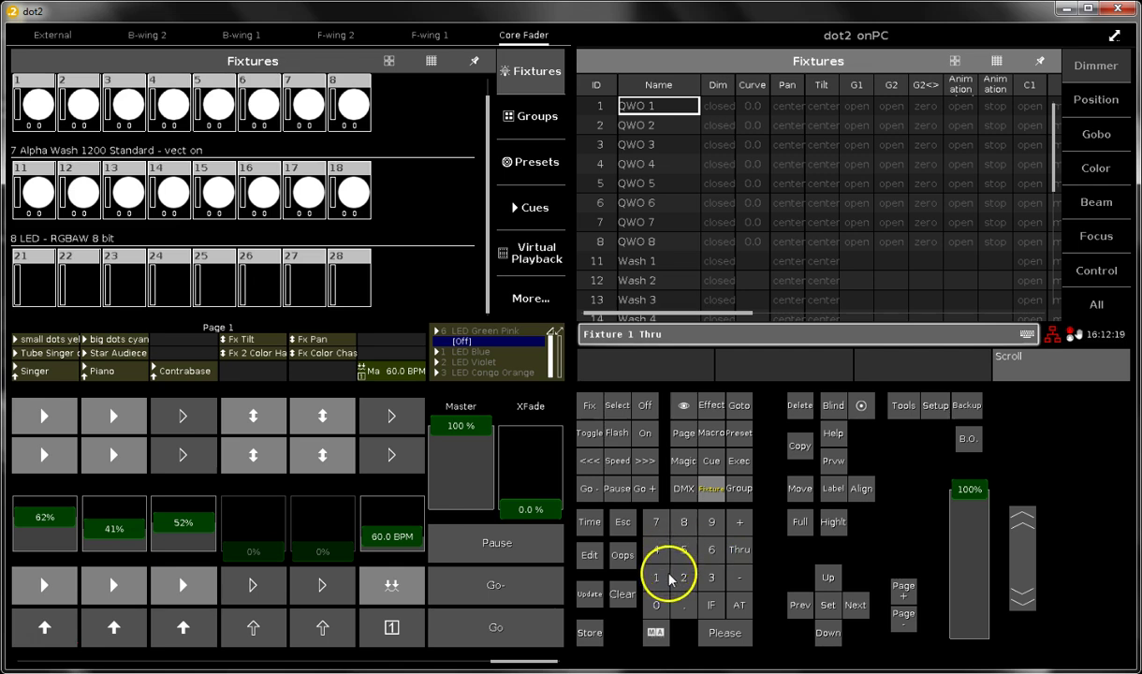
left_click(657, 577)
left_click(625, 558)
left_click(683, 521)
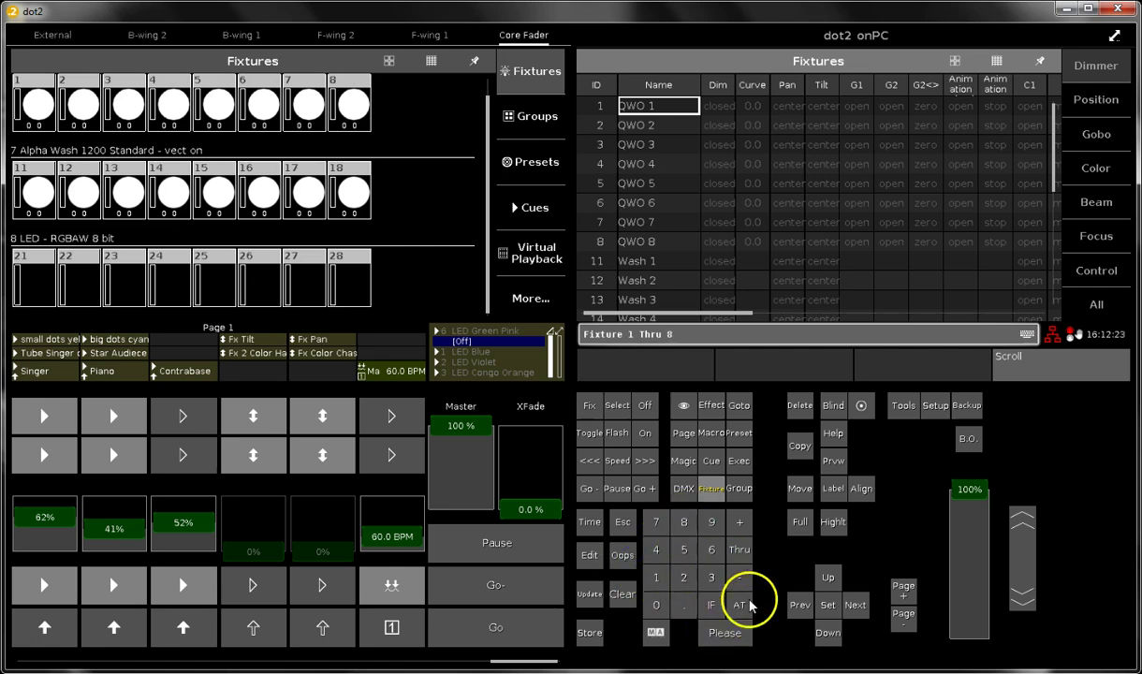
left_click(797, 524)
Store the look as a cue named "flash open" on executor 101 and clear the programmer.
left_click(590, 632)
left_click(393, 417)
left_click(386, 307)
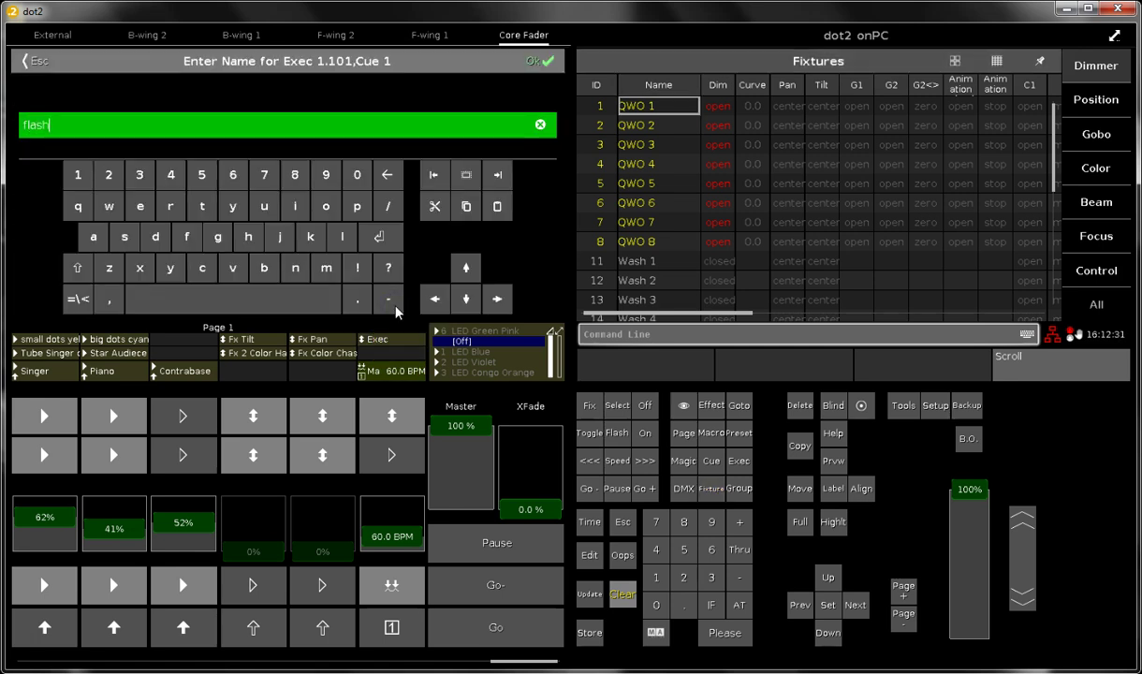
key("Return")
left_click(620, 593)
left_click(620, 594)
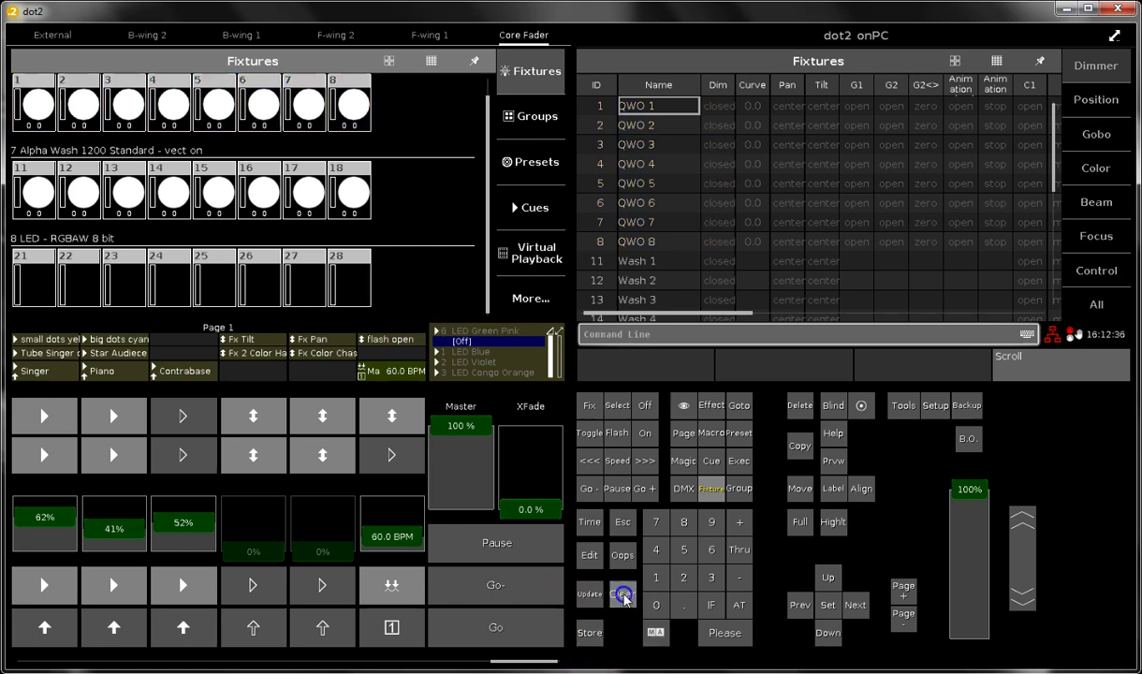
Test the flash open executor by toggling it on and off several times, leaving it off.
left_click(396, 417)
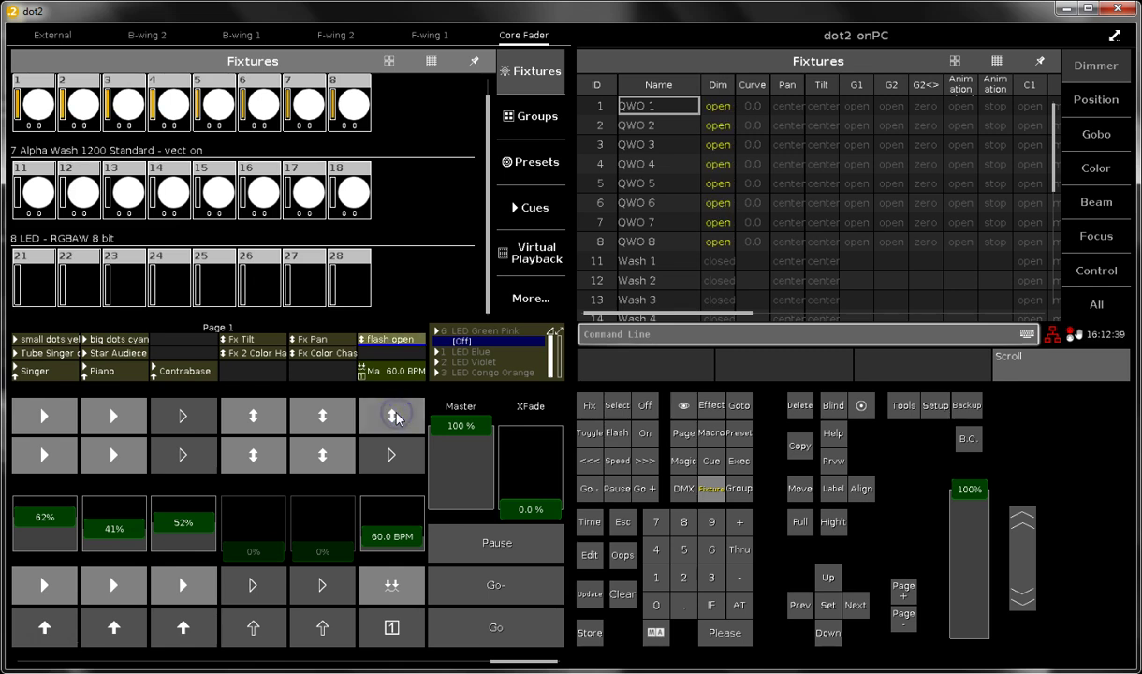
left_click(396, 417)
left_click(396, 417)
left_click(396, 416)
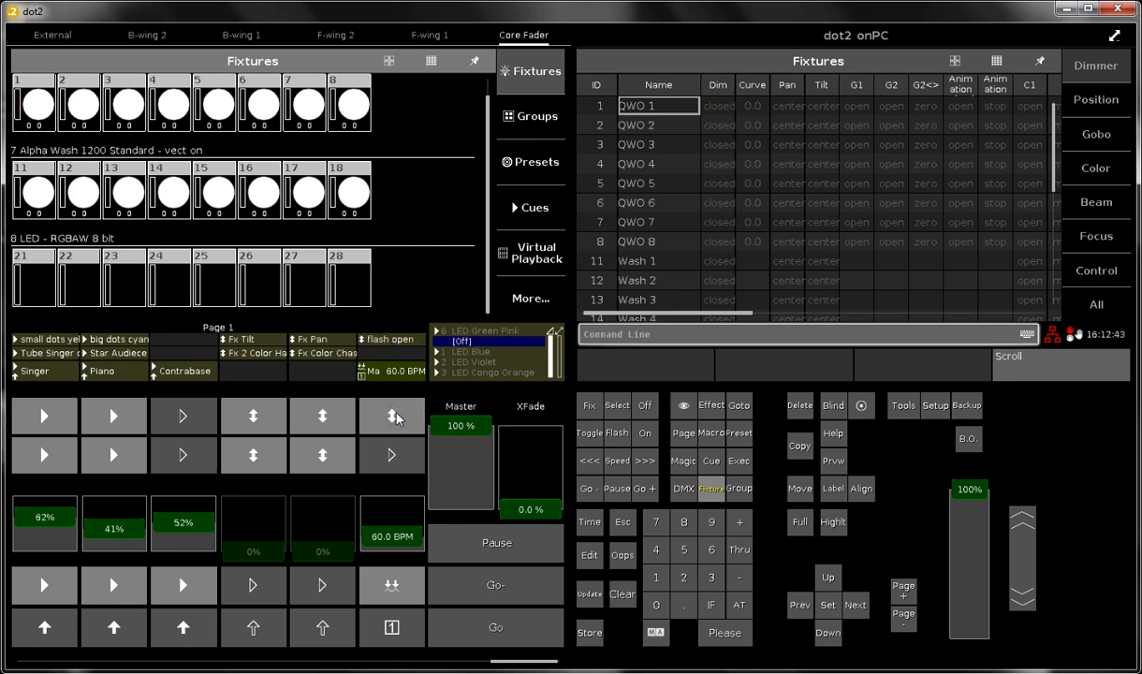
left_click(397, 412)
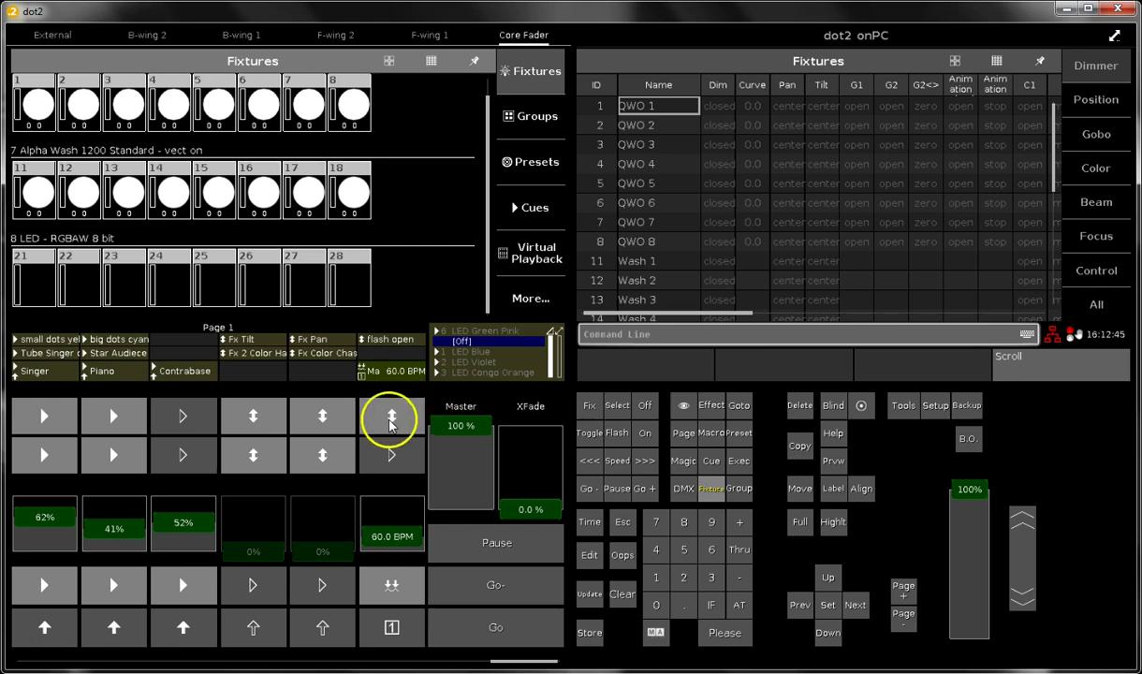
left_click(397, 410)
left_click(397, 412)
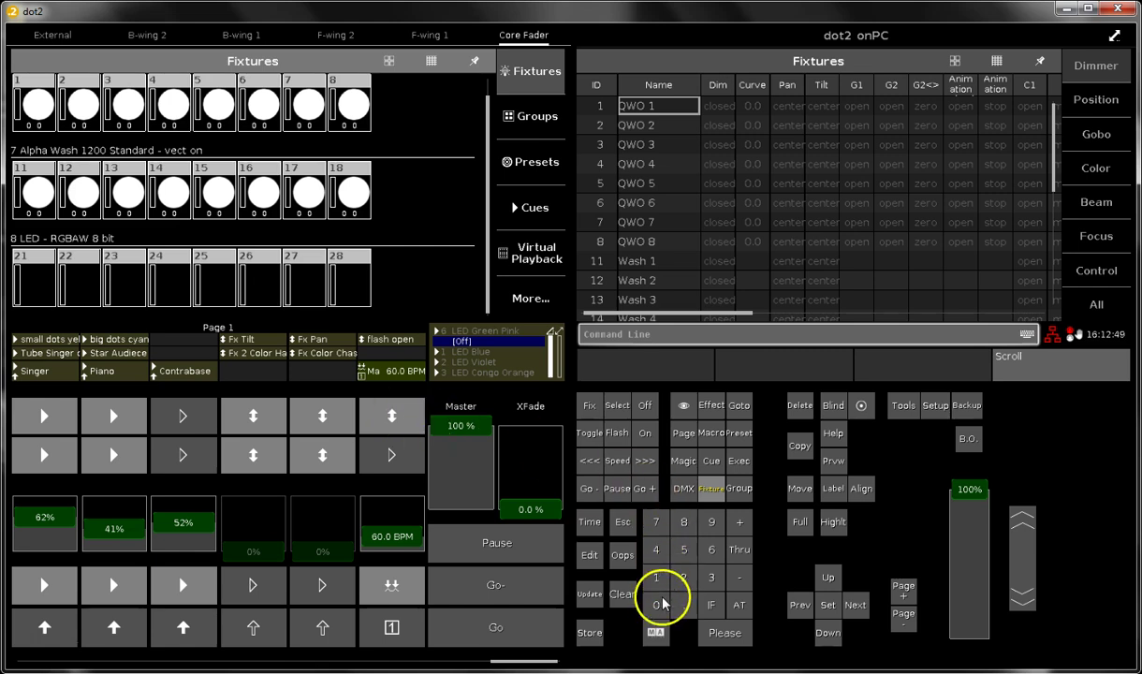
Assign the Flash function to the flash open executor.
left_click(653, 636)
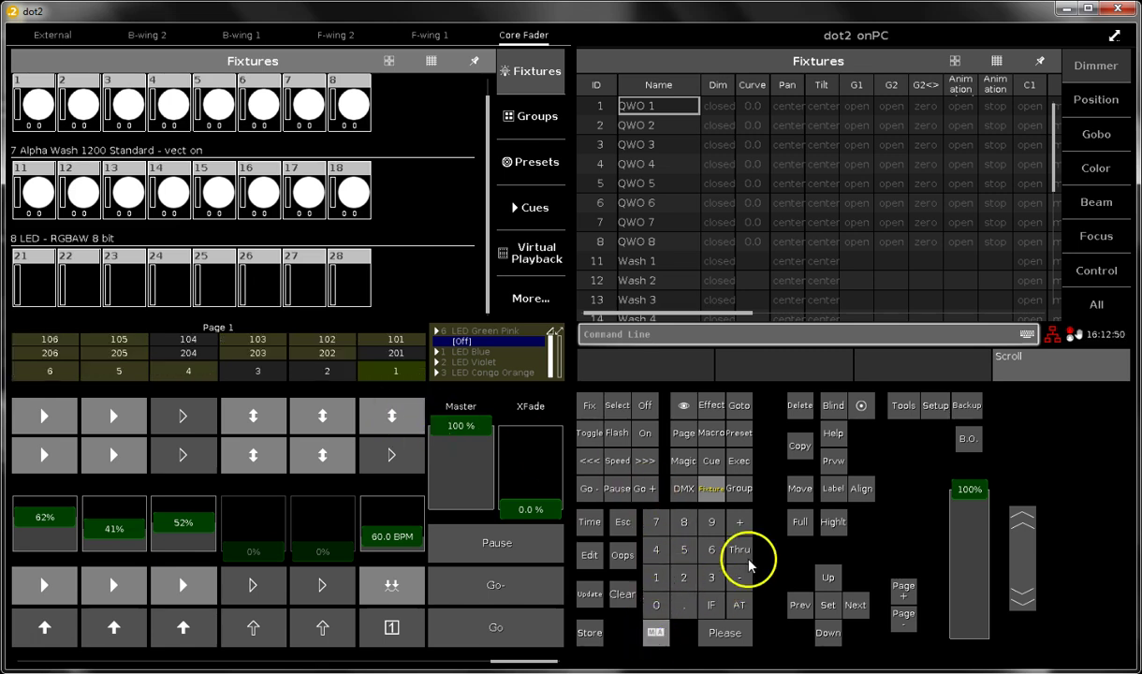
left_click(834, 489)
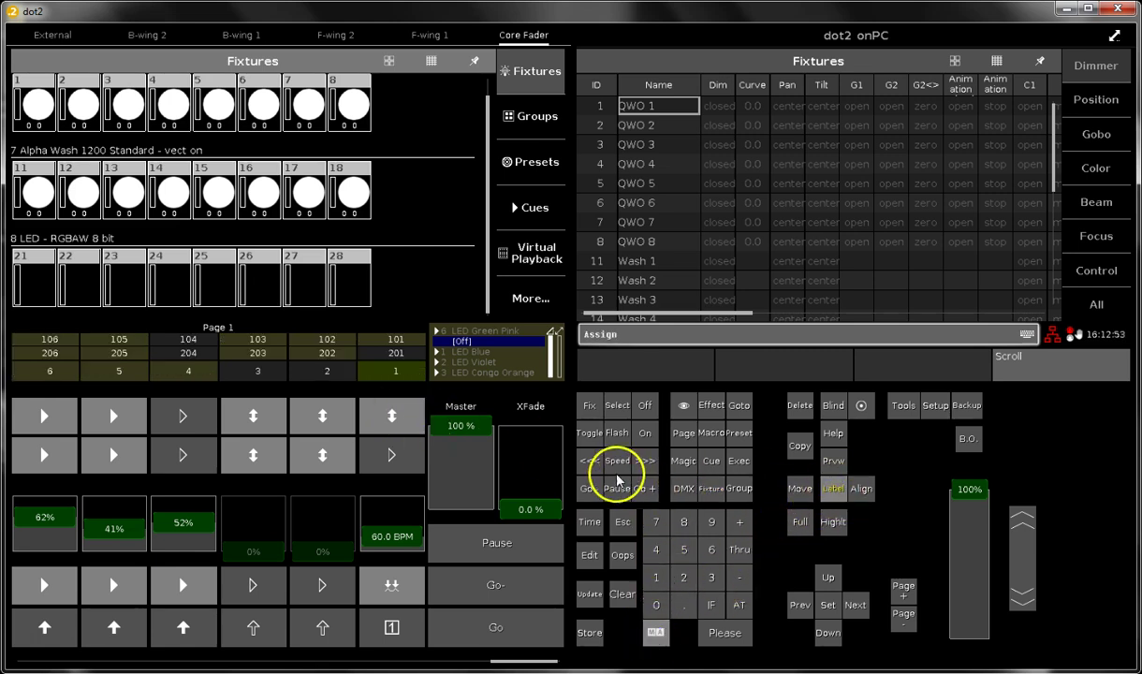
left_click(618, 433)
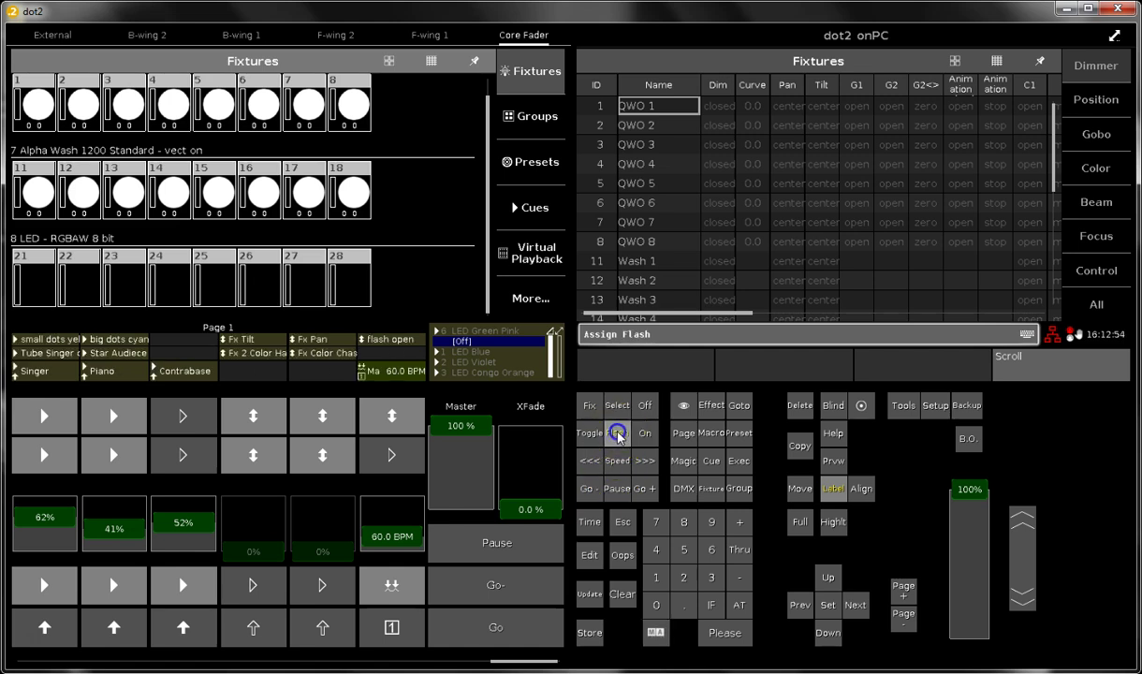
left_click(393, 419)
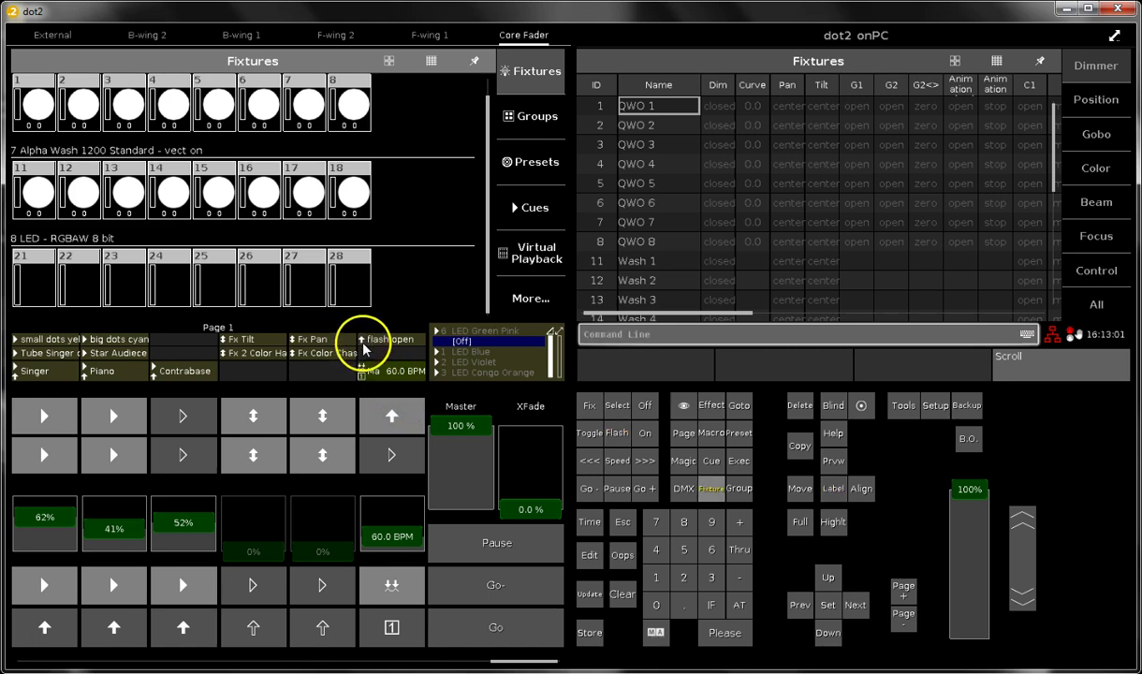
Test the flash open executor's Flash function by flashing it repeatedly.
left_click(391, 417)
left_click(391, 416)
left_click(392, 416)
left_click(391, 416)
left_click(391, 416)
left_click(392, 416)
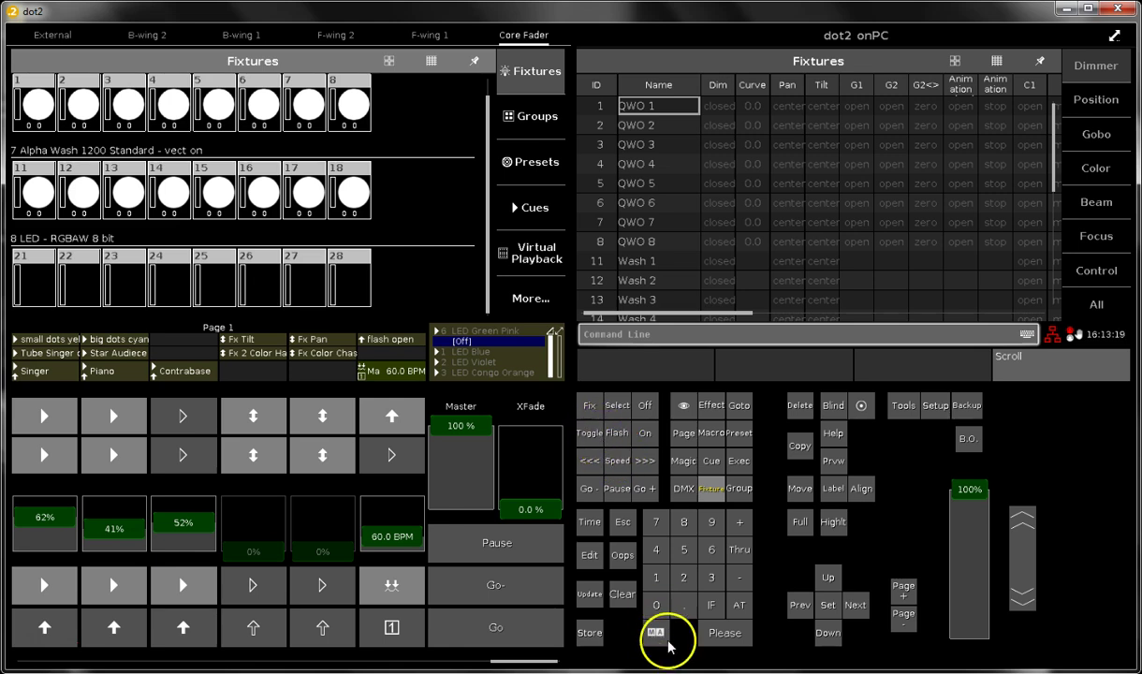
Assign the Toggle function to the flash open executor and switch it on and off to test it.
left_click(655, 634)
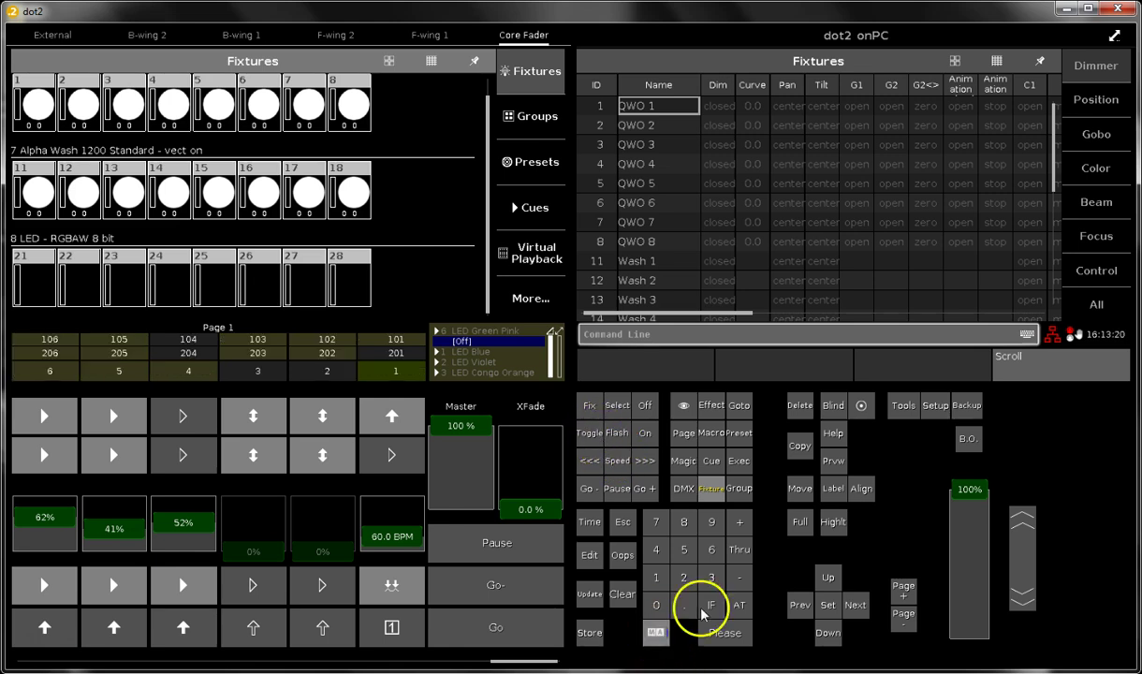
left_click(834, 490)
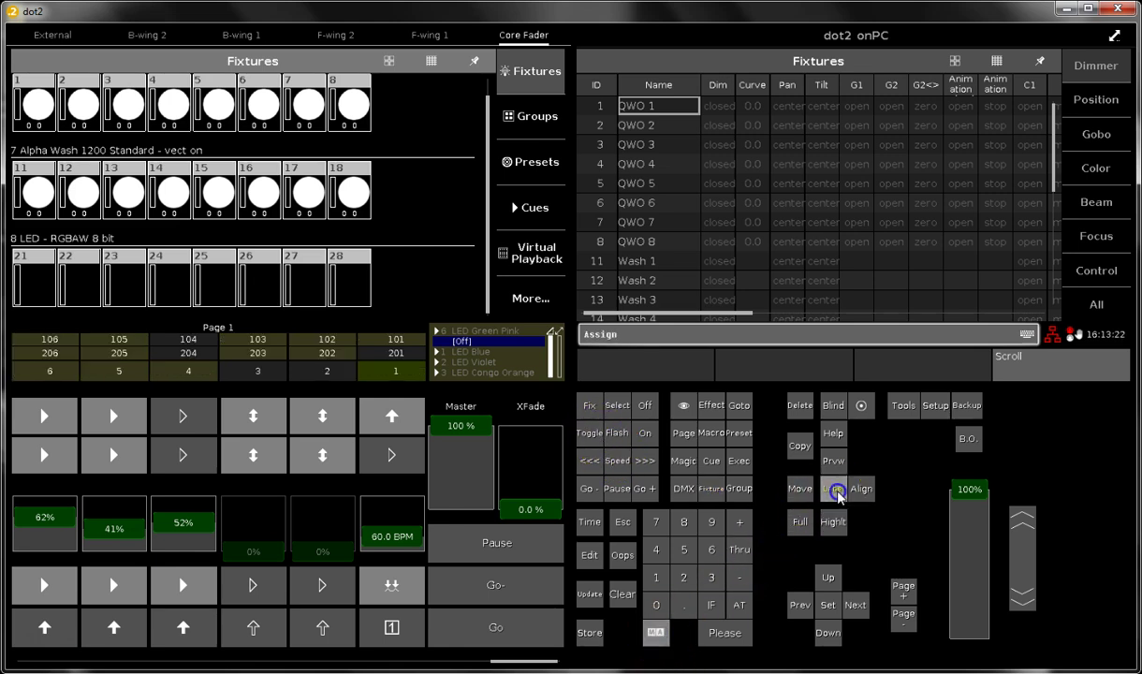
left_click(590, 433)
left_click(392, 417)
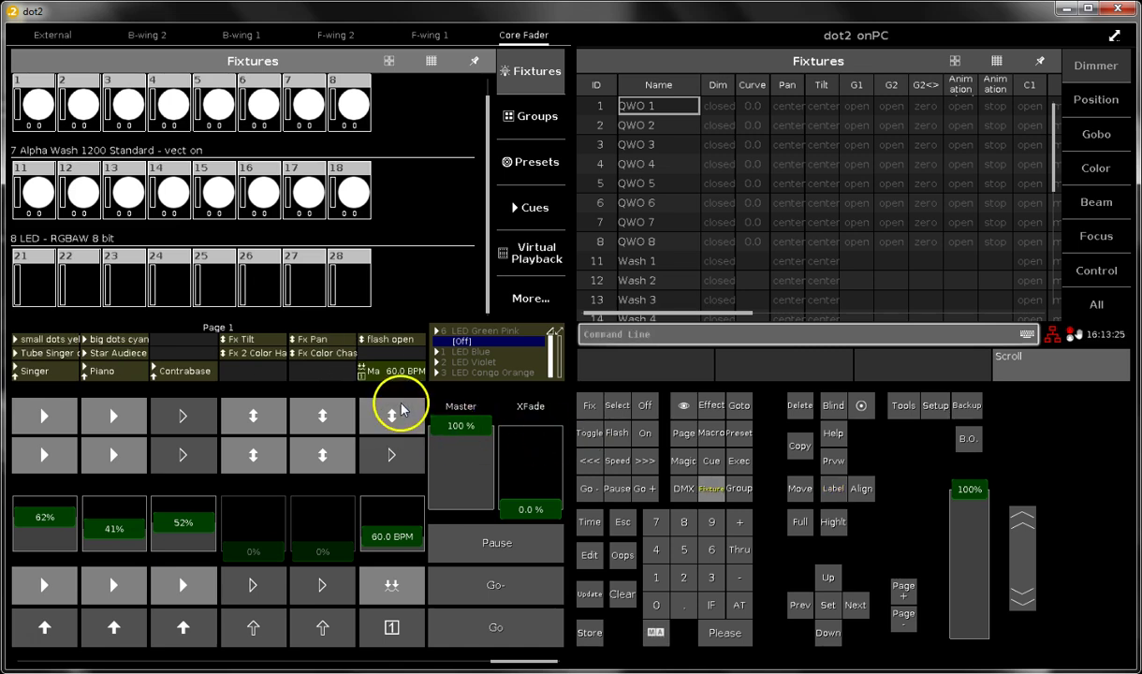
left_click(390, 417)
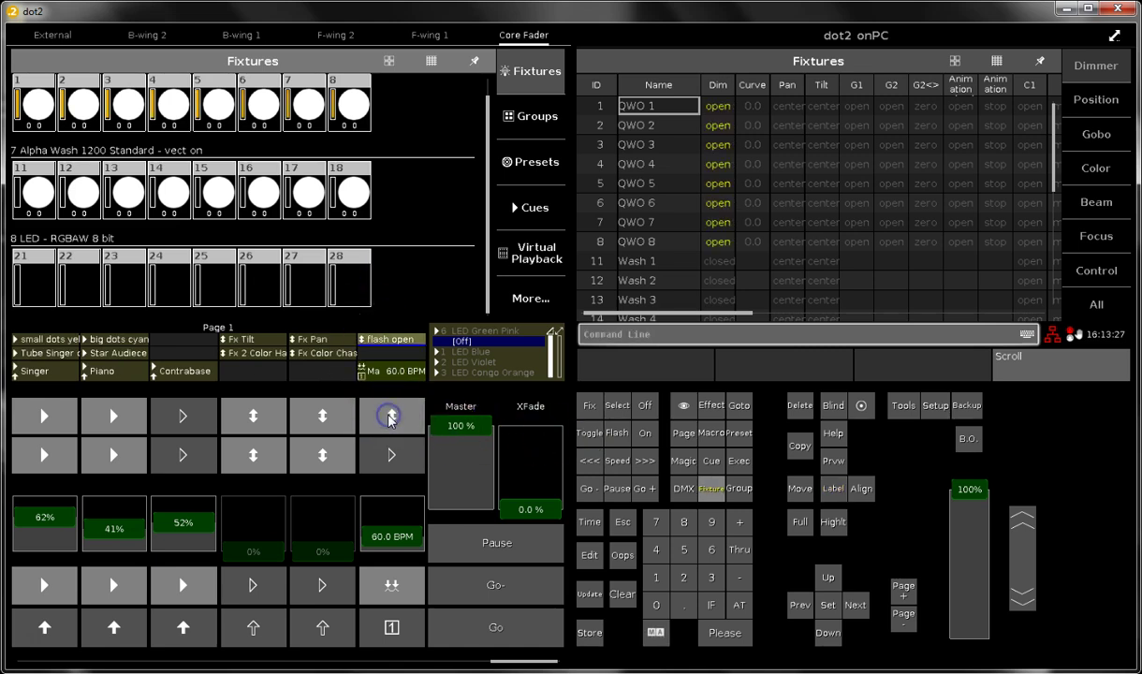
left_click(391, 417)
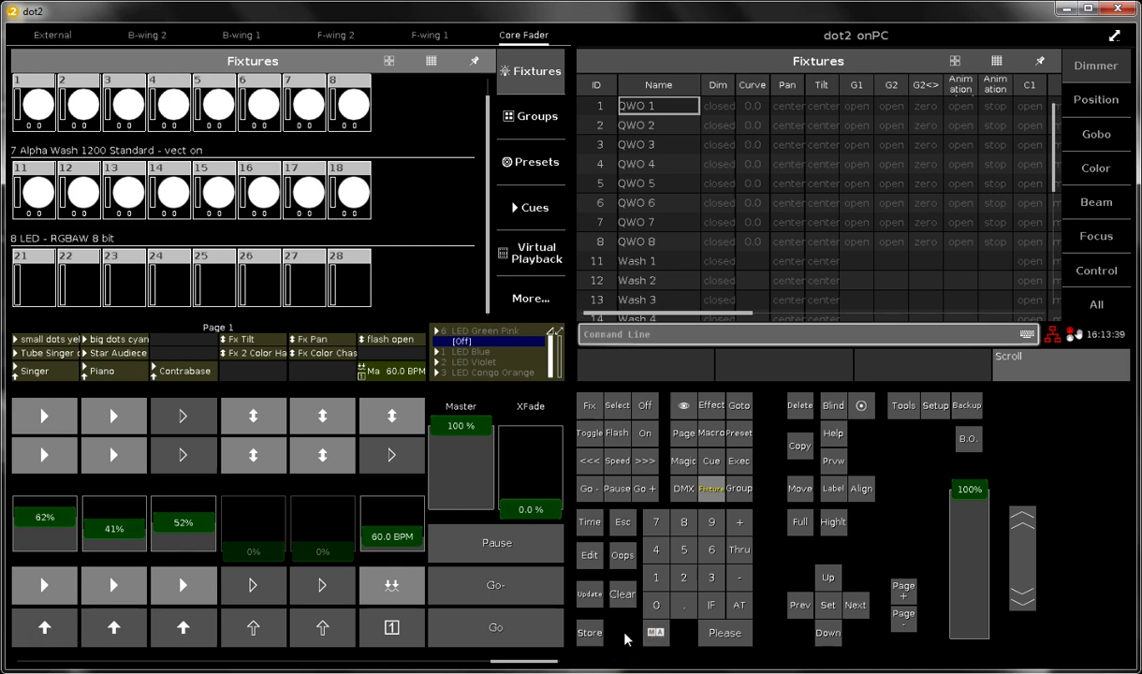
Select fixtures 1 Thru 8 for a relative dimmer change.
left_click(656, 578)
left_click(739, 550)
left_click(684, 523)
left_click(721, 634)
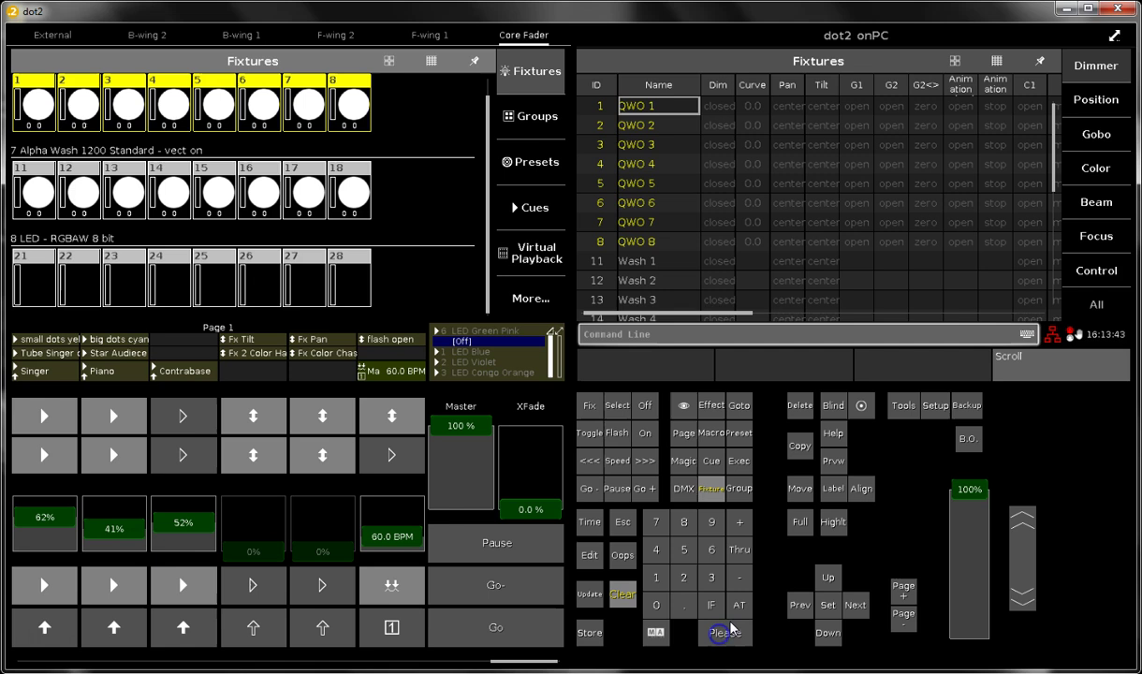
Raise the selected fixtures' dimmer in steps of 10 to 20, and lower it back to 10.
left_click(739, 523)
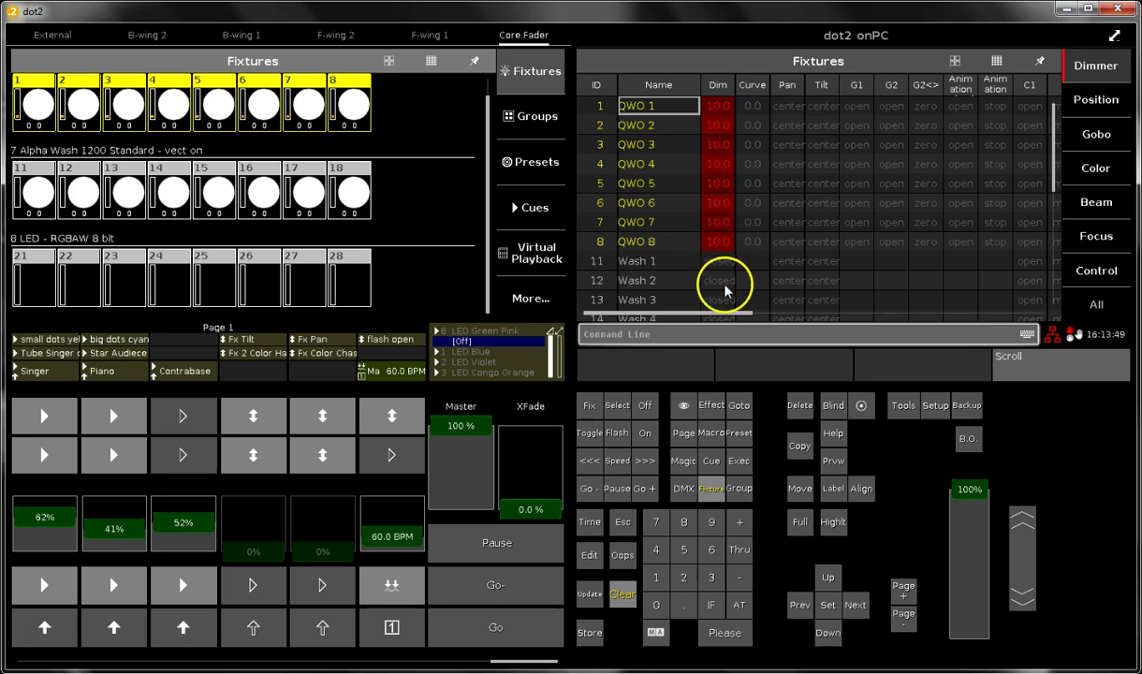
left_click(739, 523)
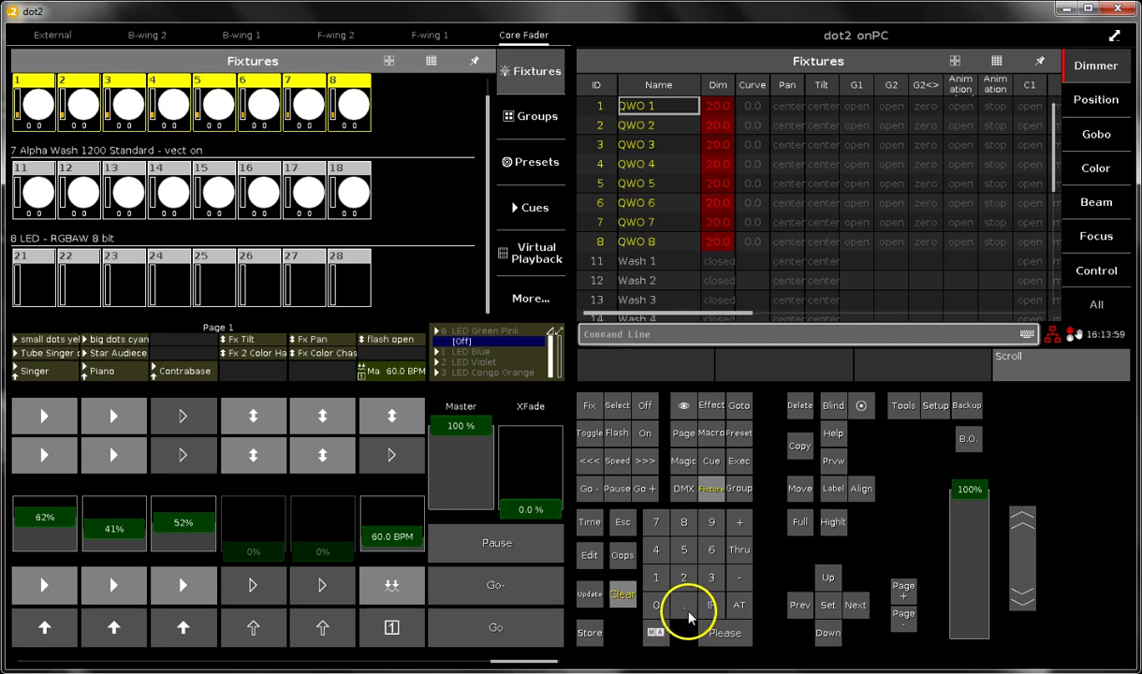
left_click(740, 579)
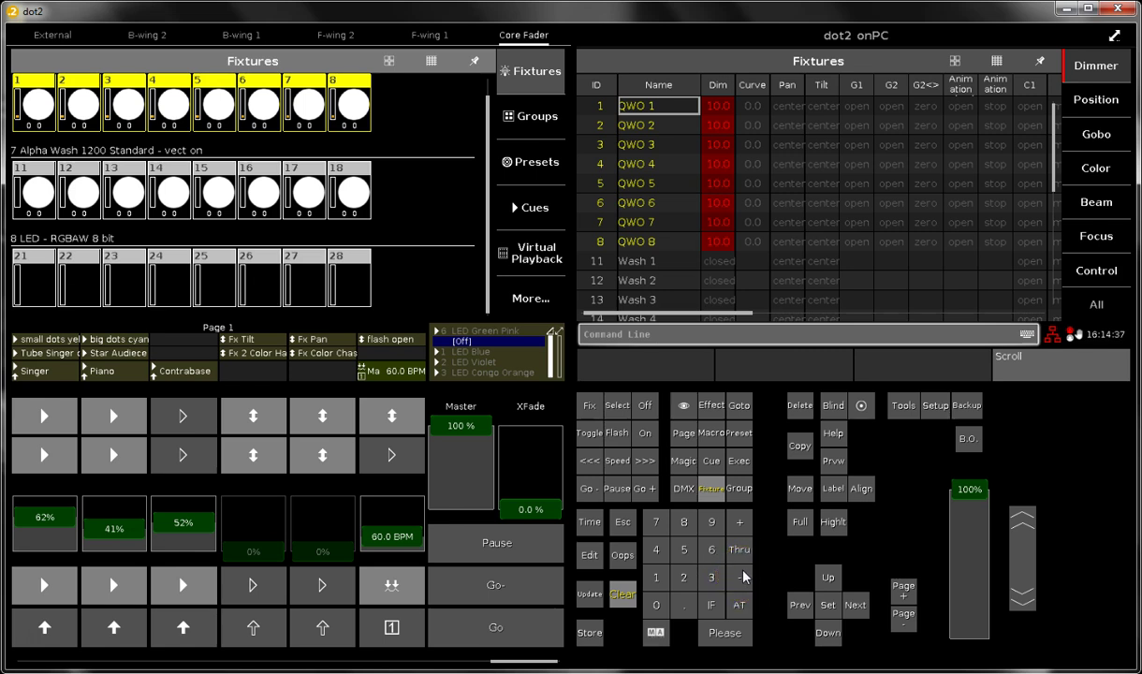
left_click(625, 618)
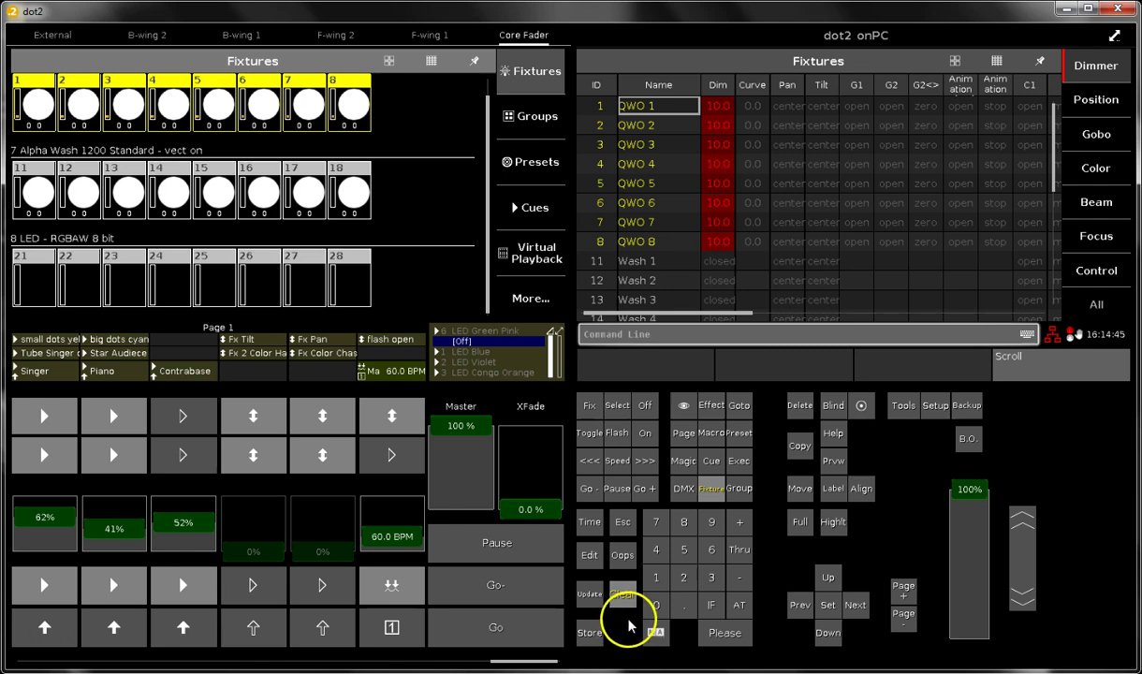